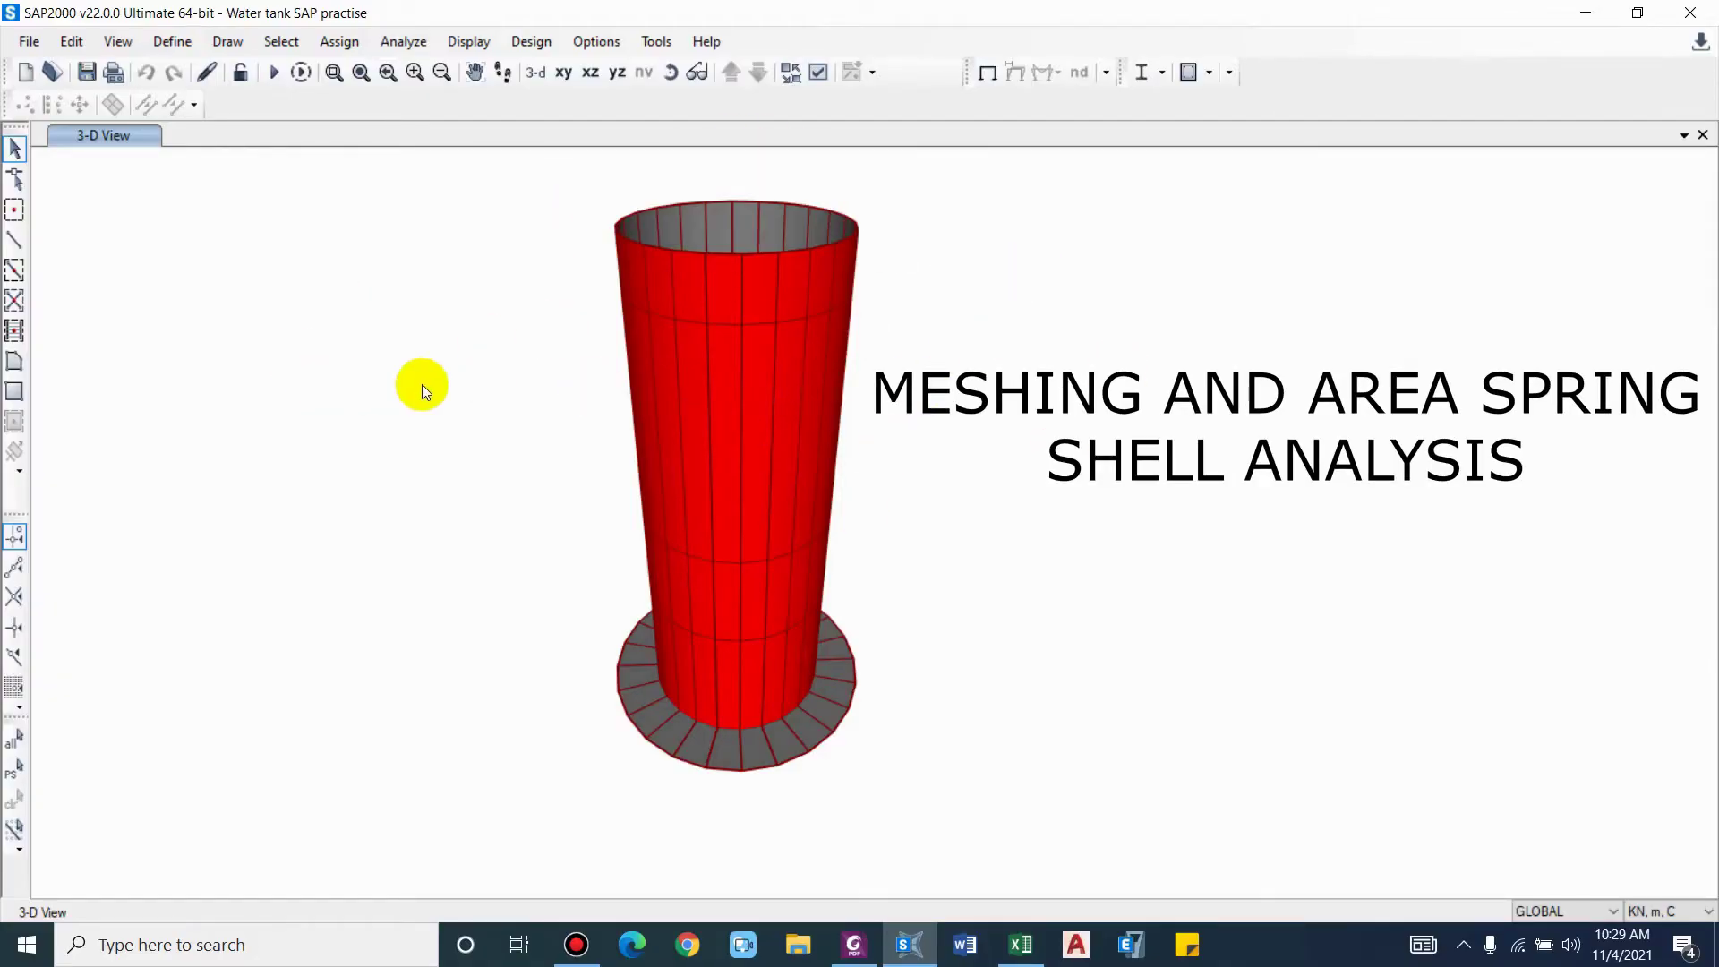
Step: Window-select the entire water tank and open Divide Areas from Edit > Edit Areas
drag(457, 170, 1048, 799)
click(76, 41)
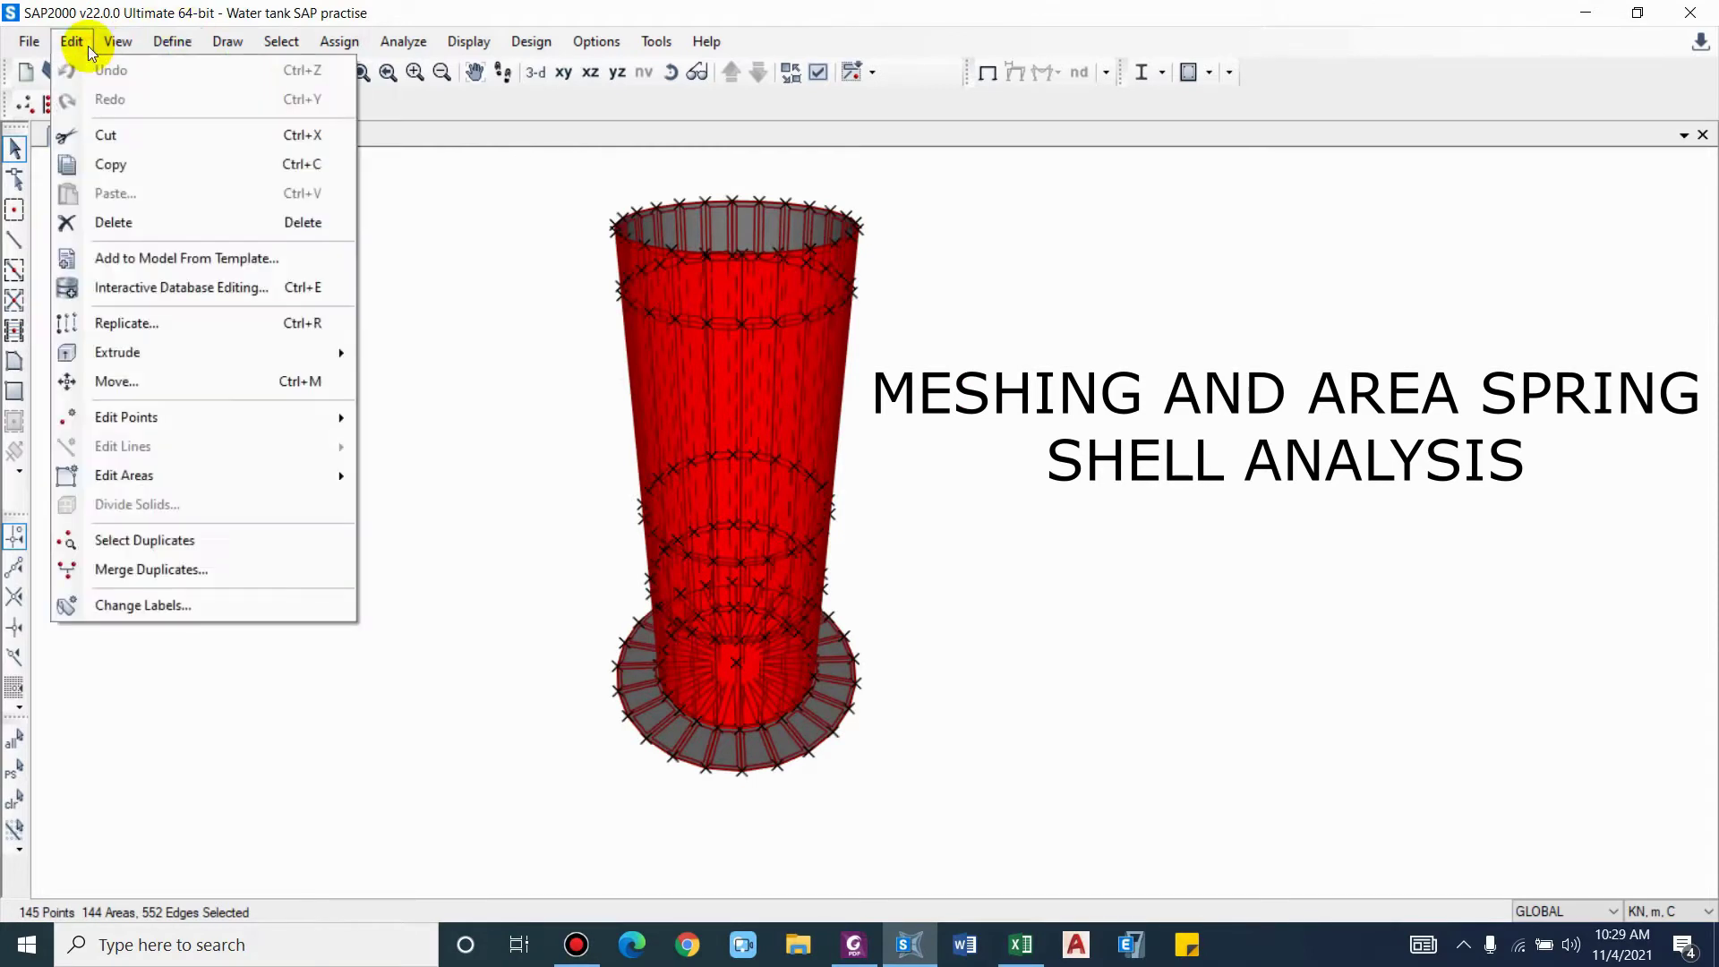
click(76, 42)
click(65, 43)
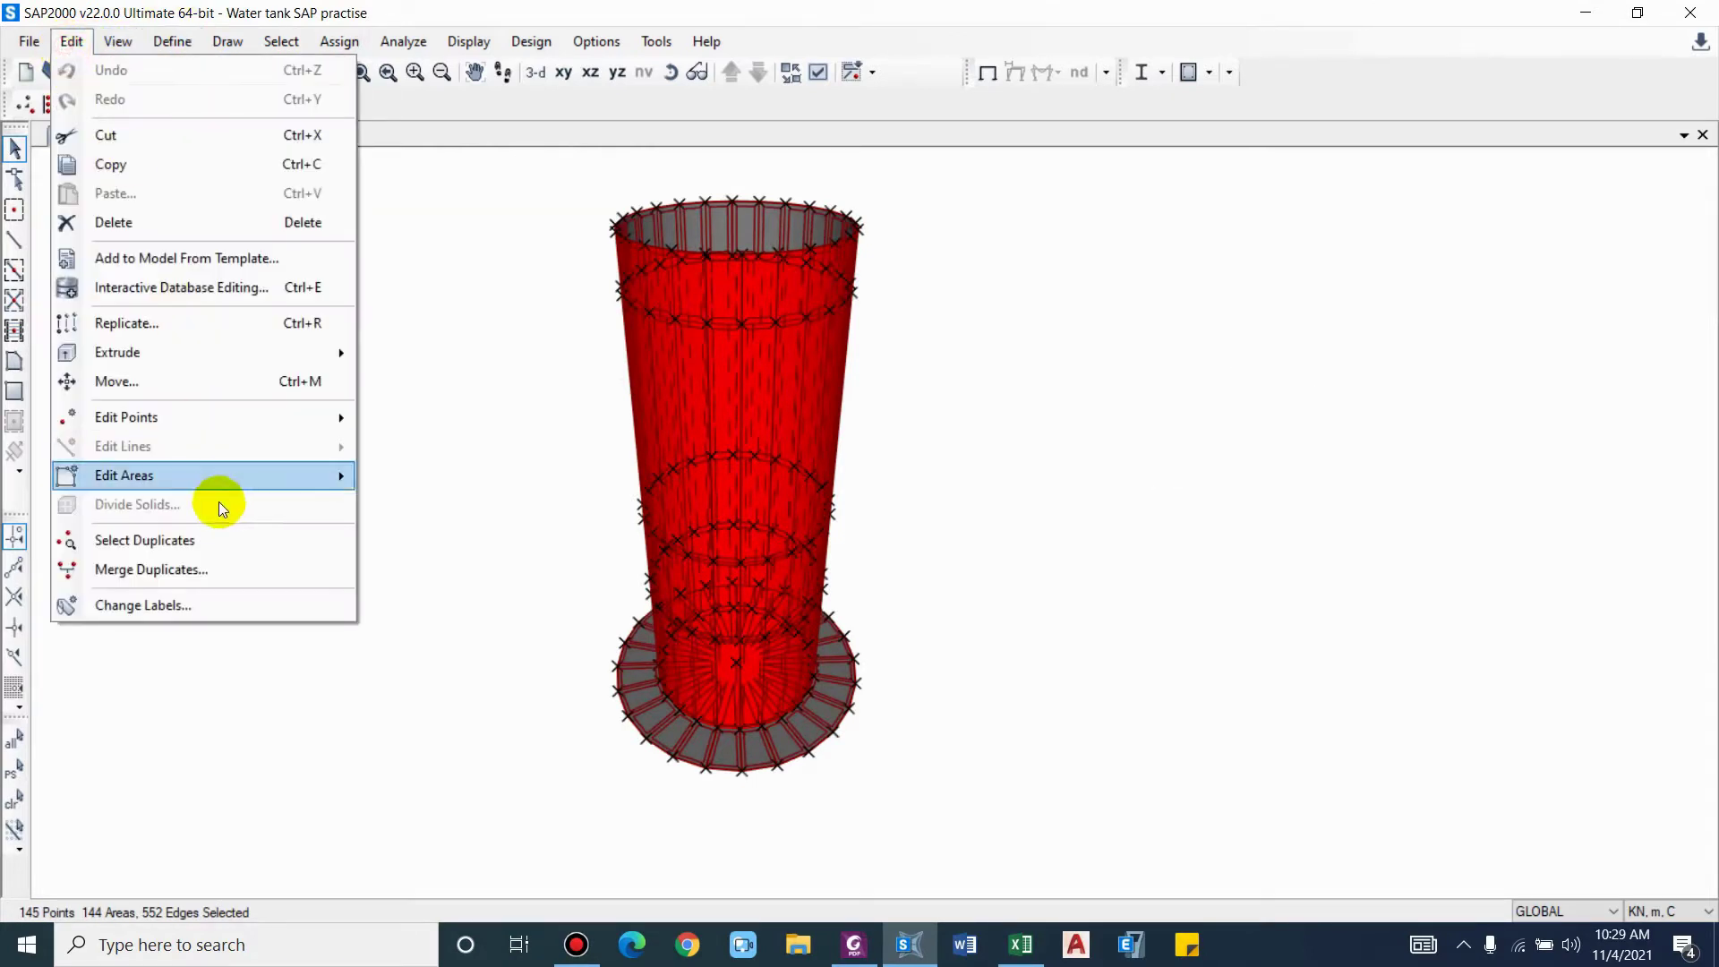
mouse_move(213, 468)
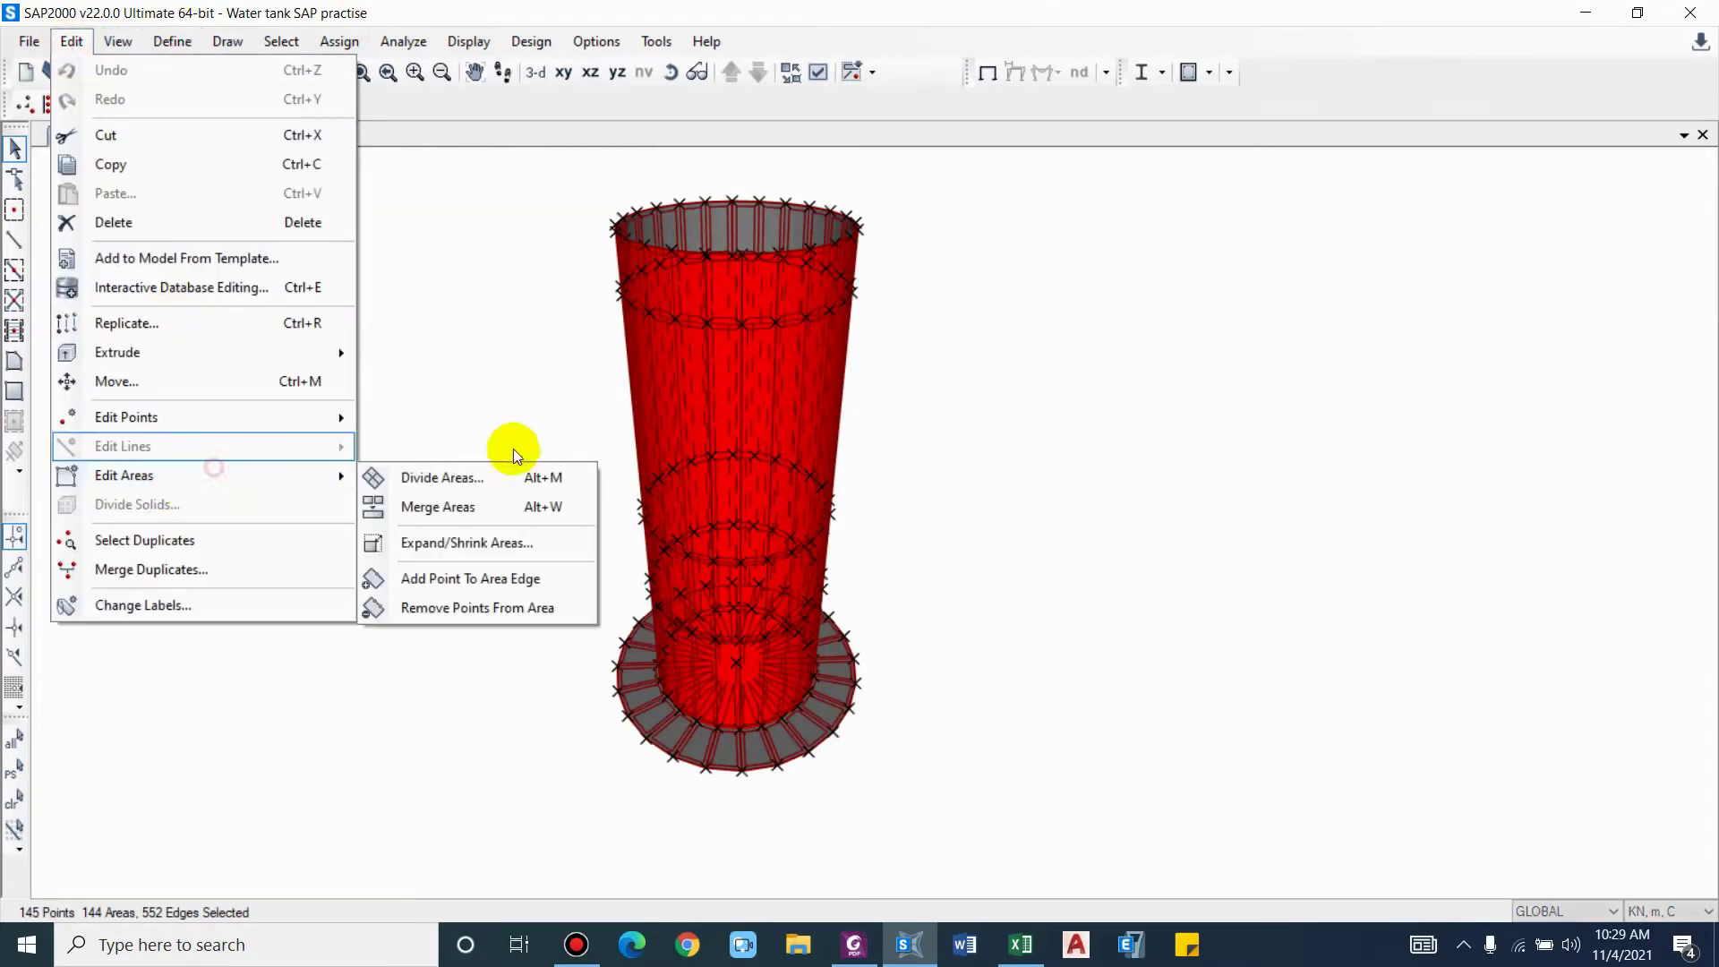
click(461, 480)
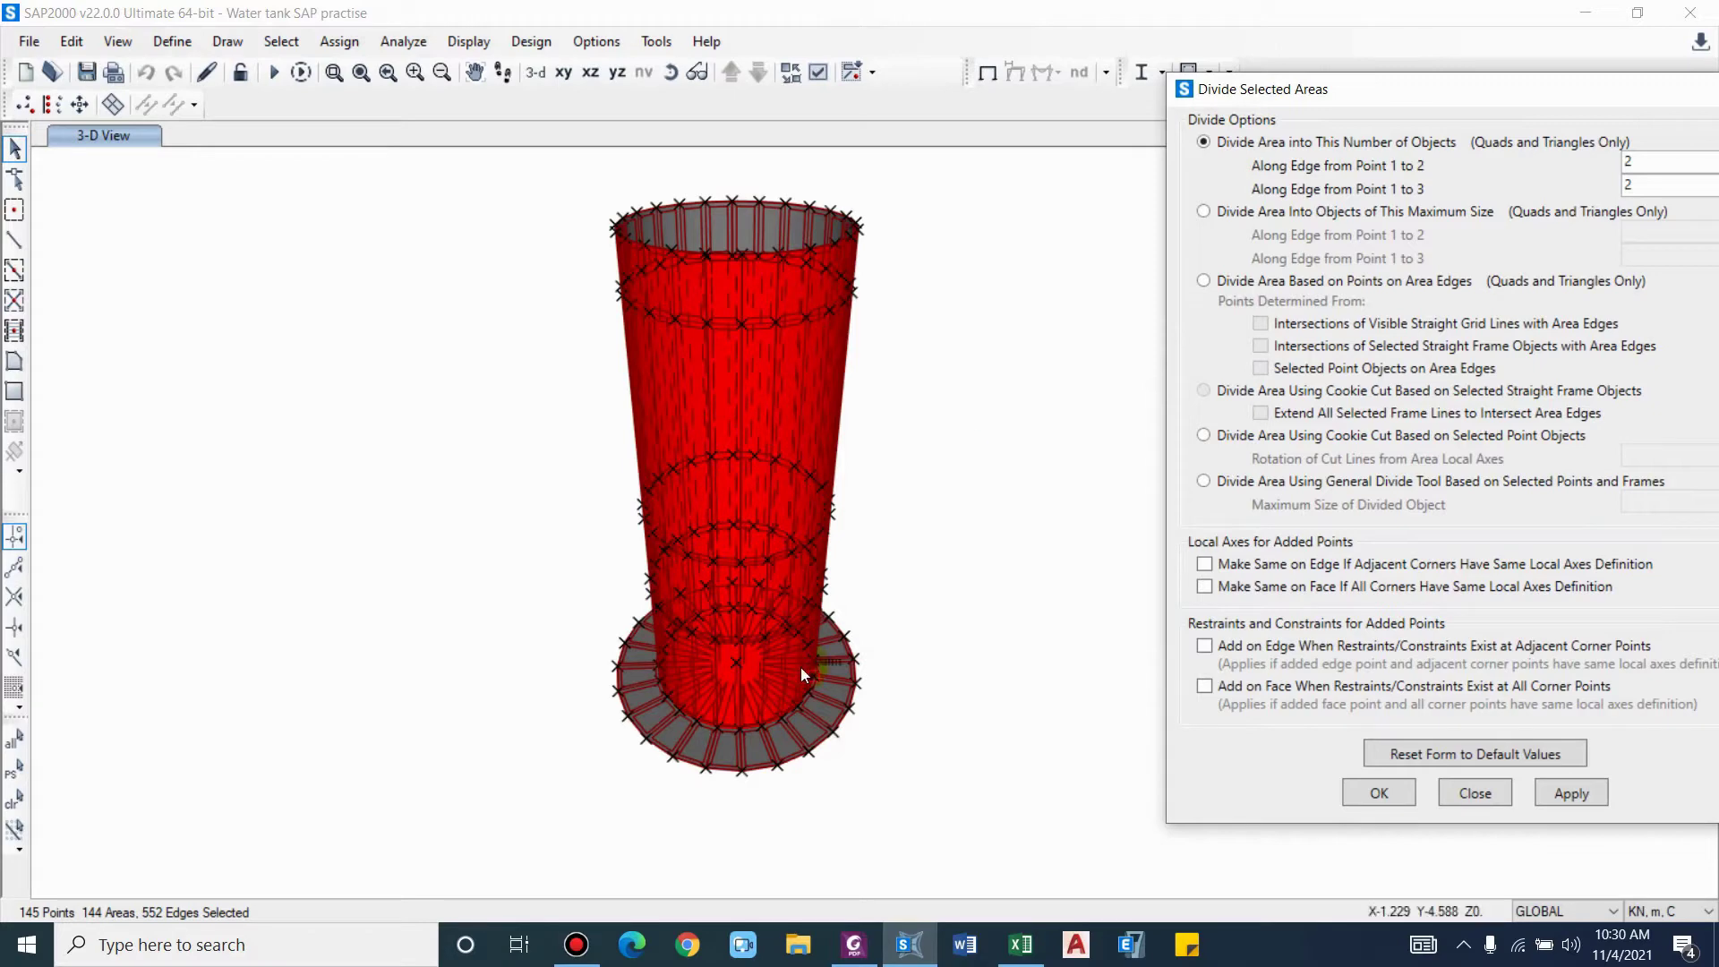
Step: Choose the General Divide Tool with a 0.5 maximum size of divided object
shift+middle_drag(912, 493, 702, 479)
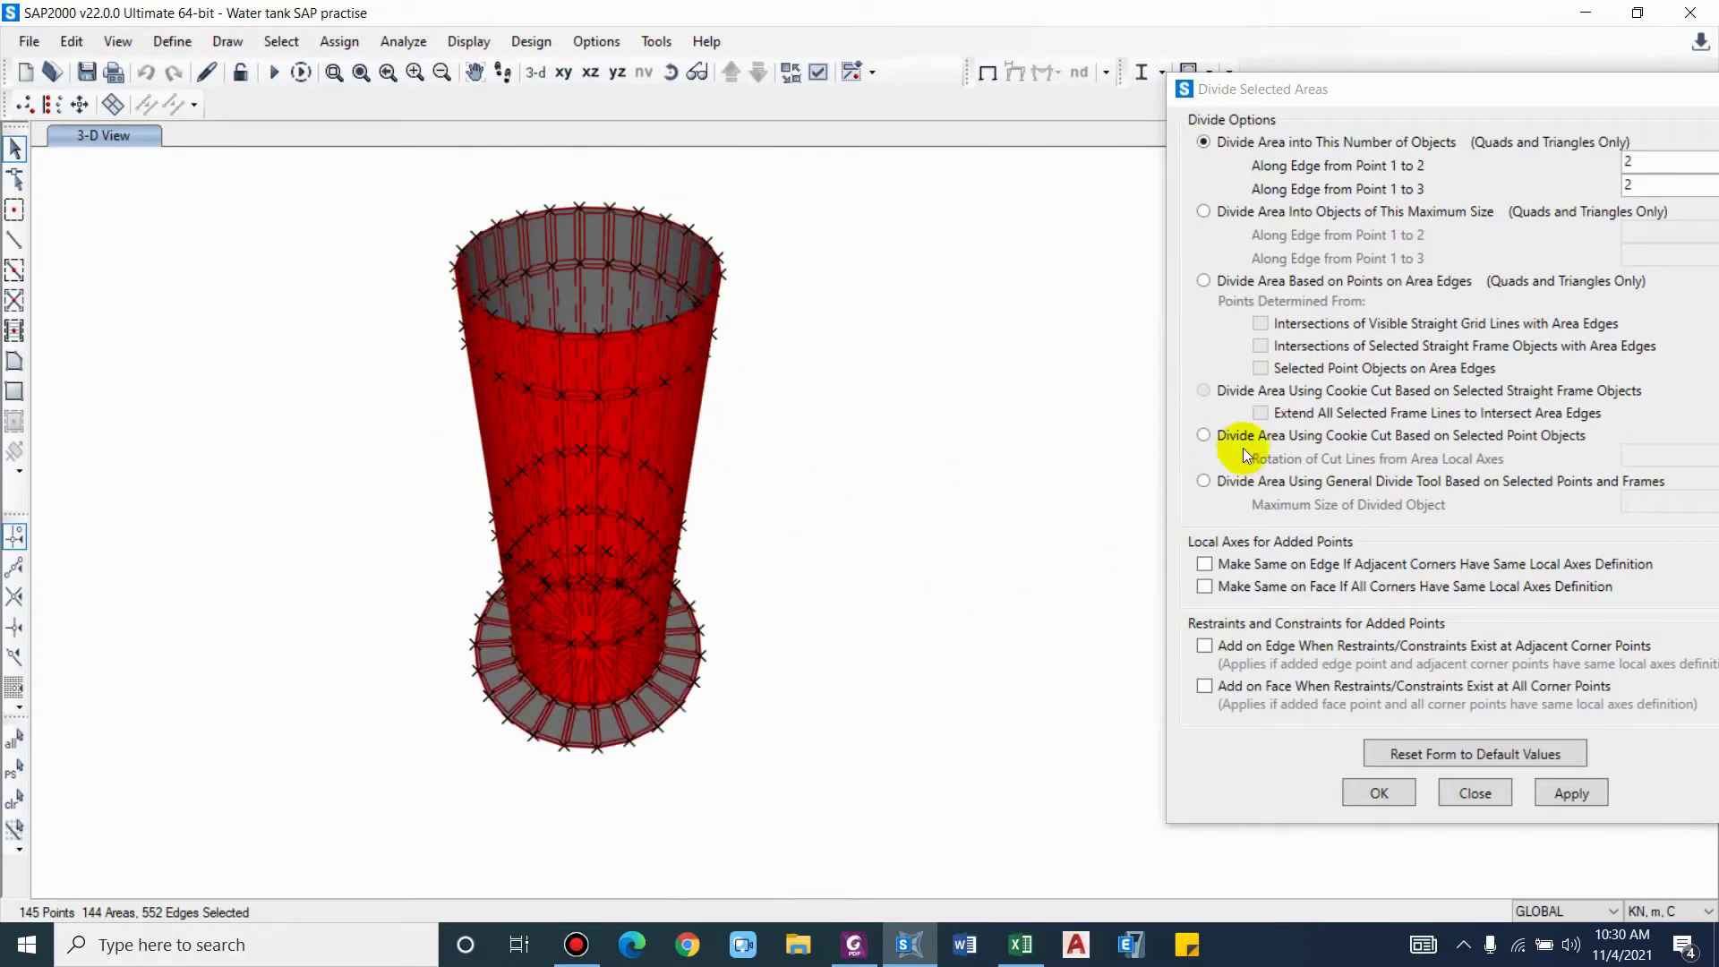
click(1263, 490)
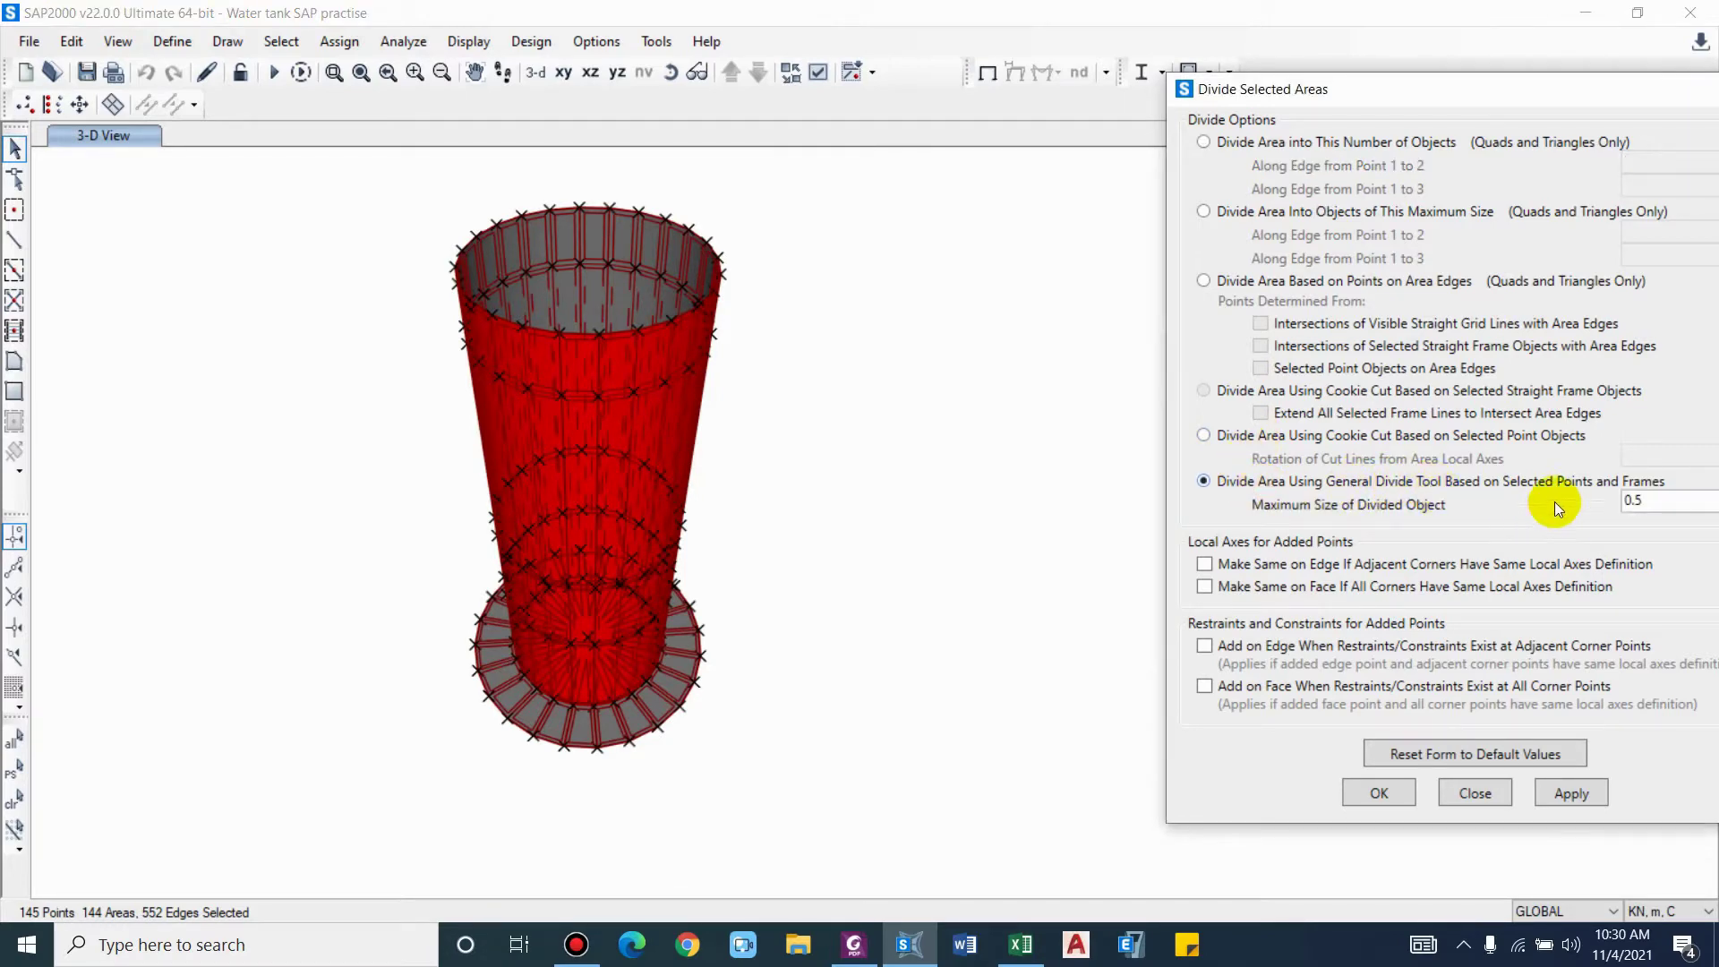
scroll(583, 751, up, 6)
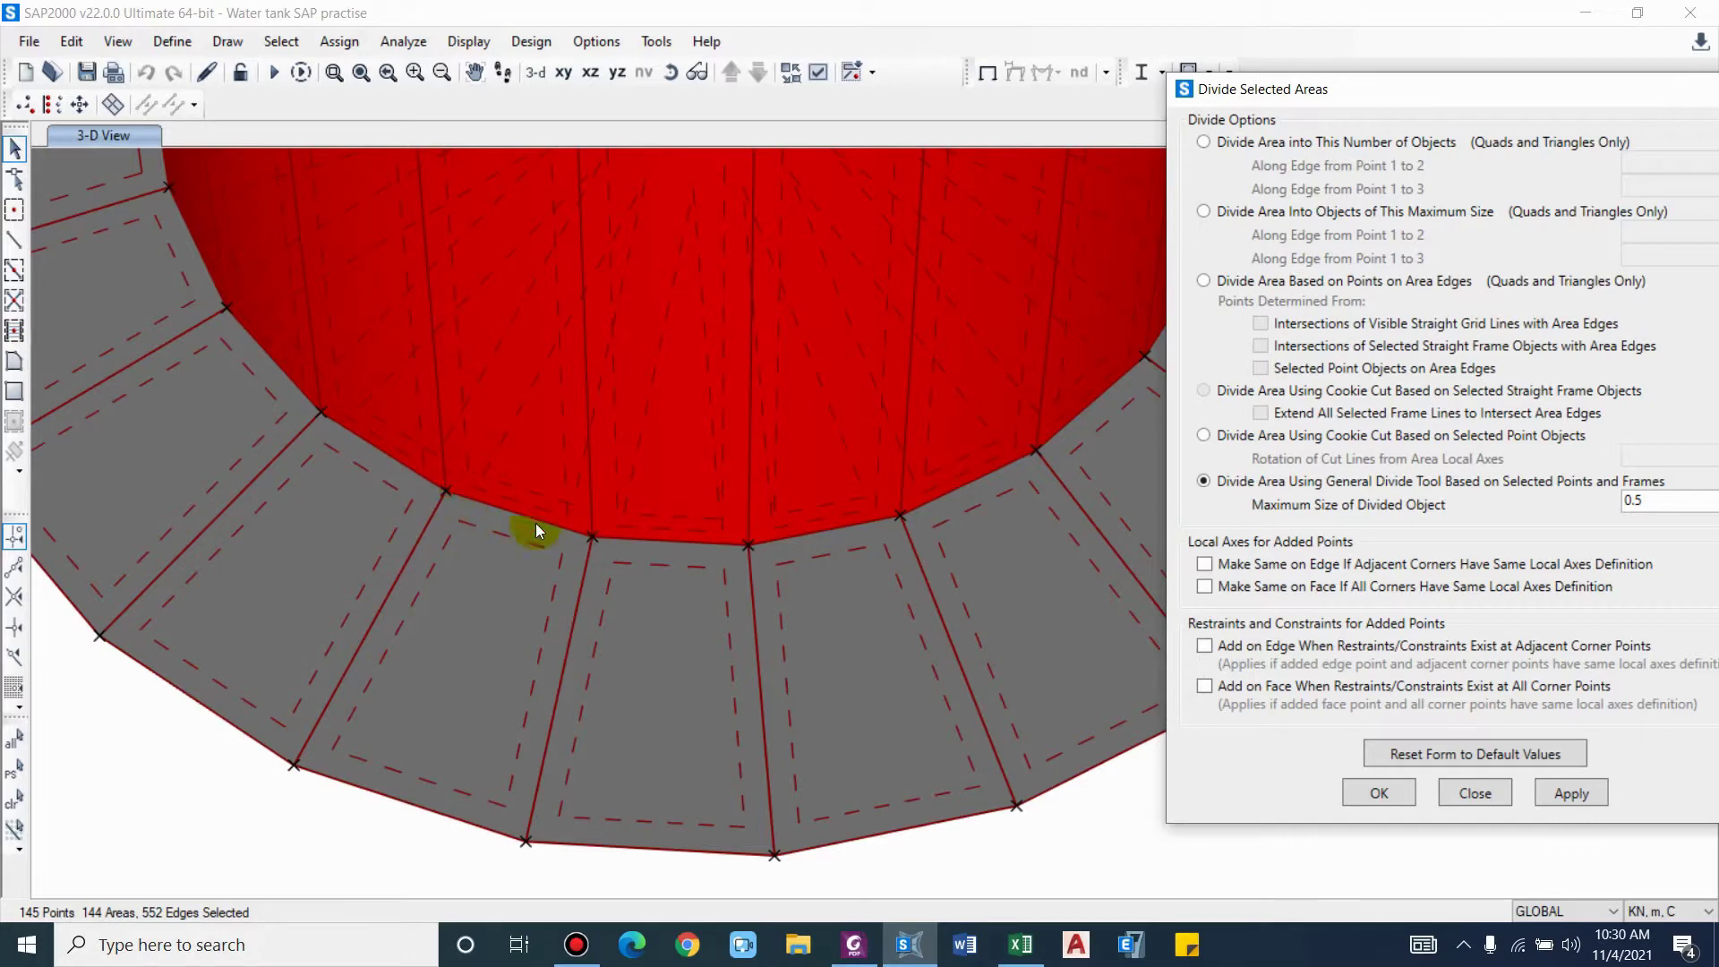
scroll(541, 555, down, 2)
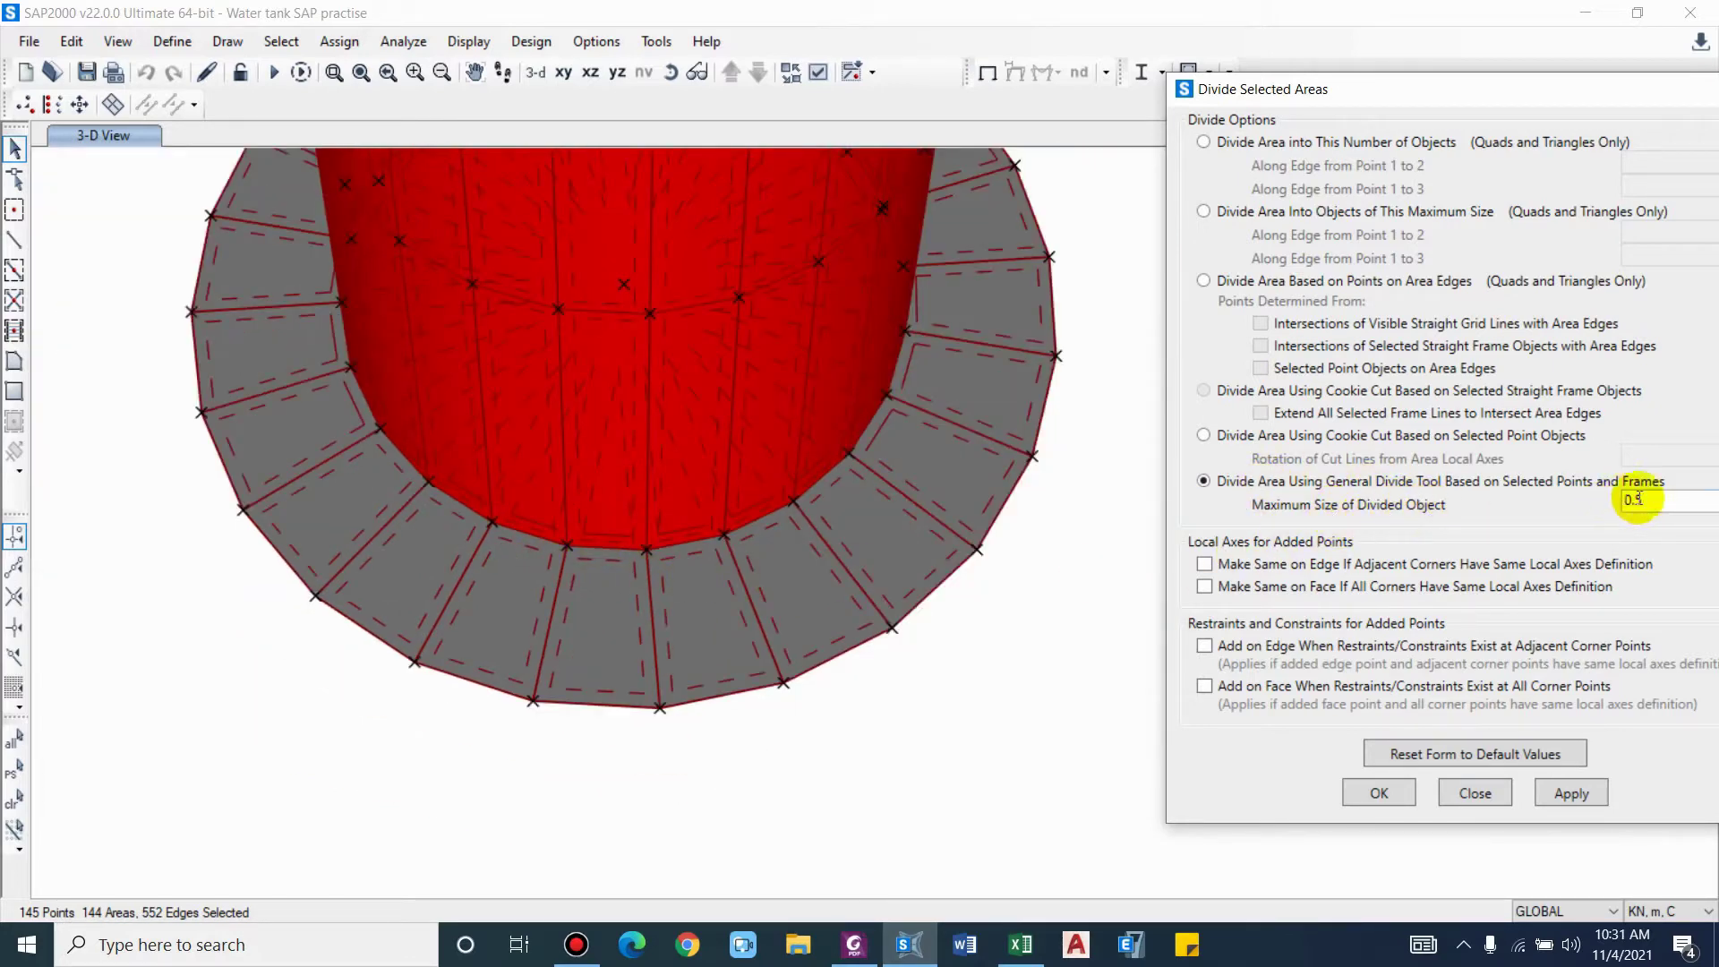
double_click(1671, 500)
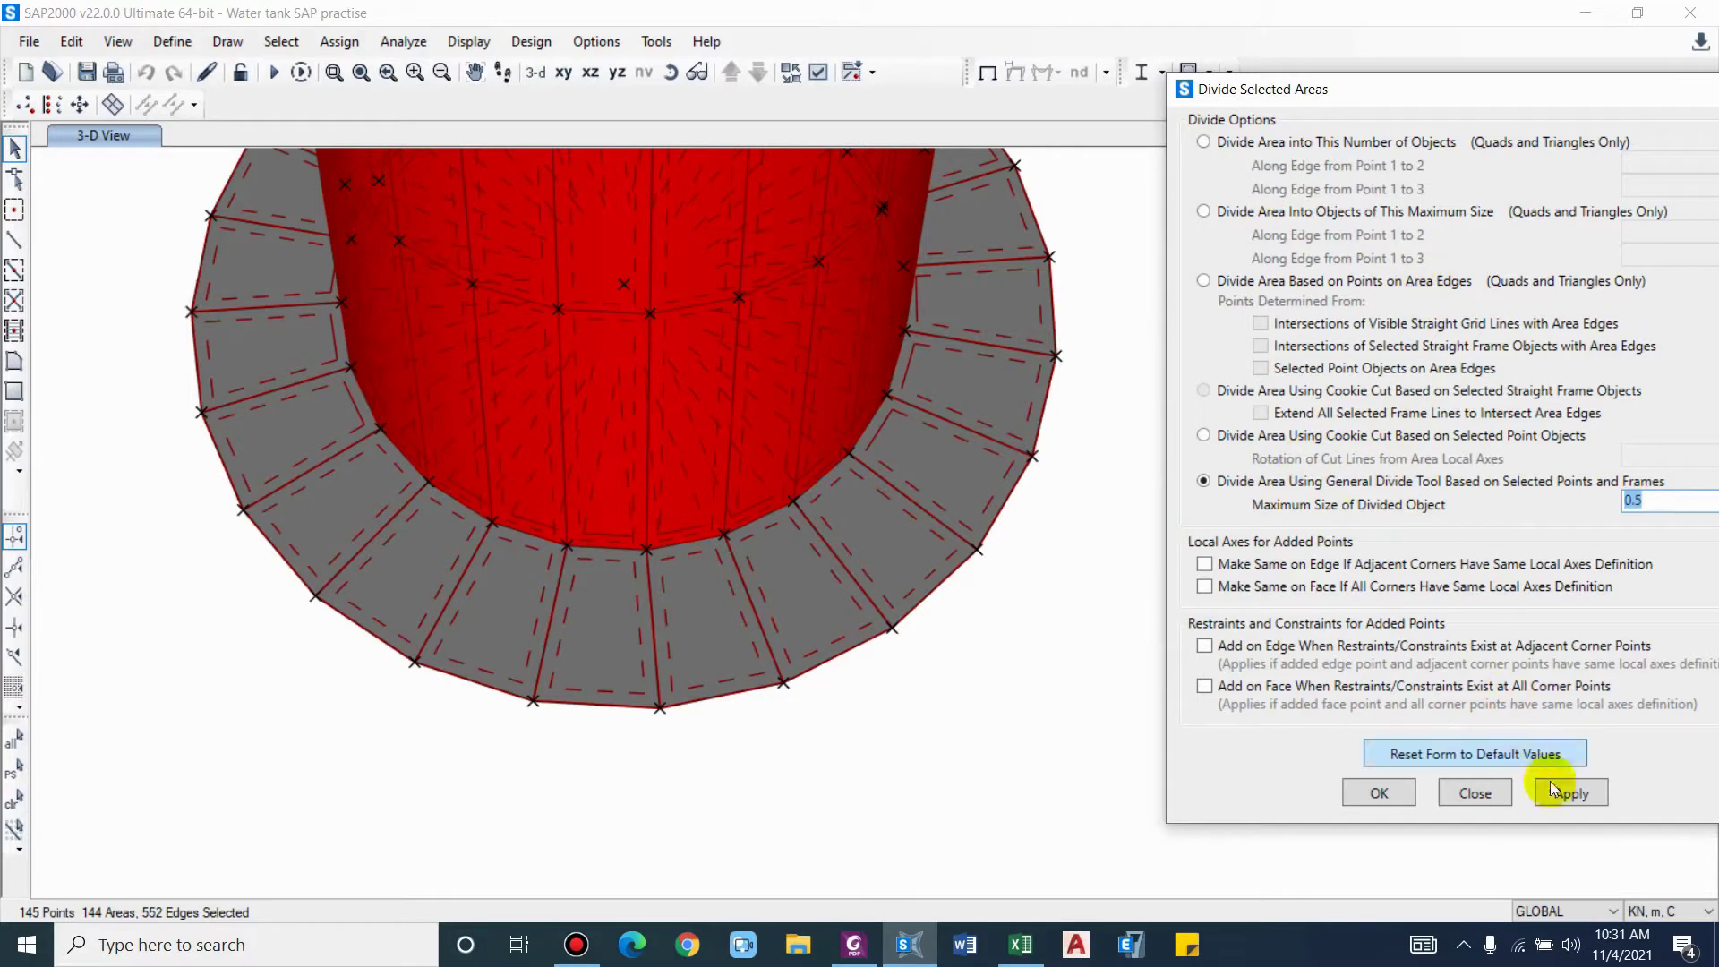
Step: Divide the selected tank areas into 0.5 m pieces and orbit to view the meshed base
click(1570, 794)
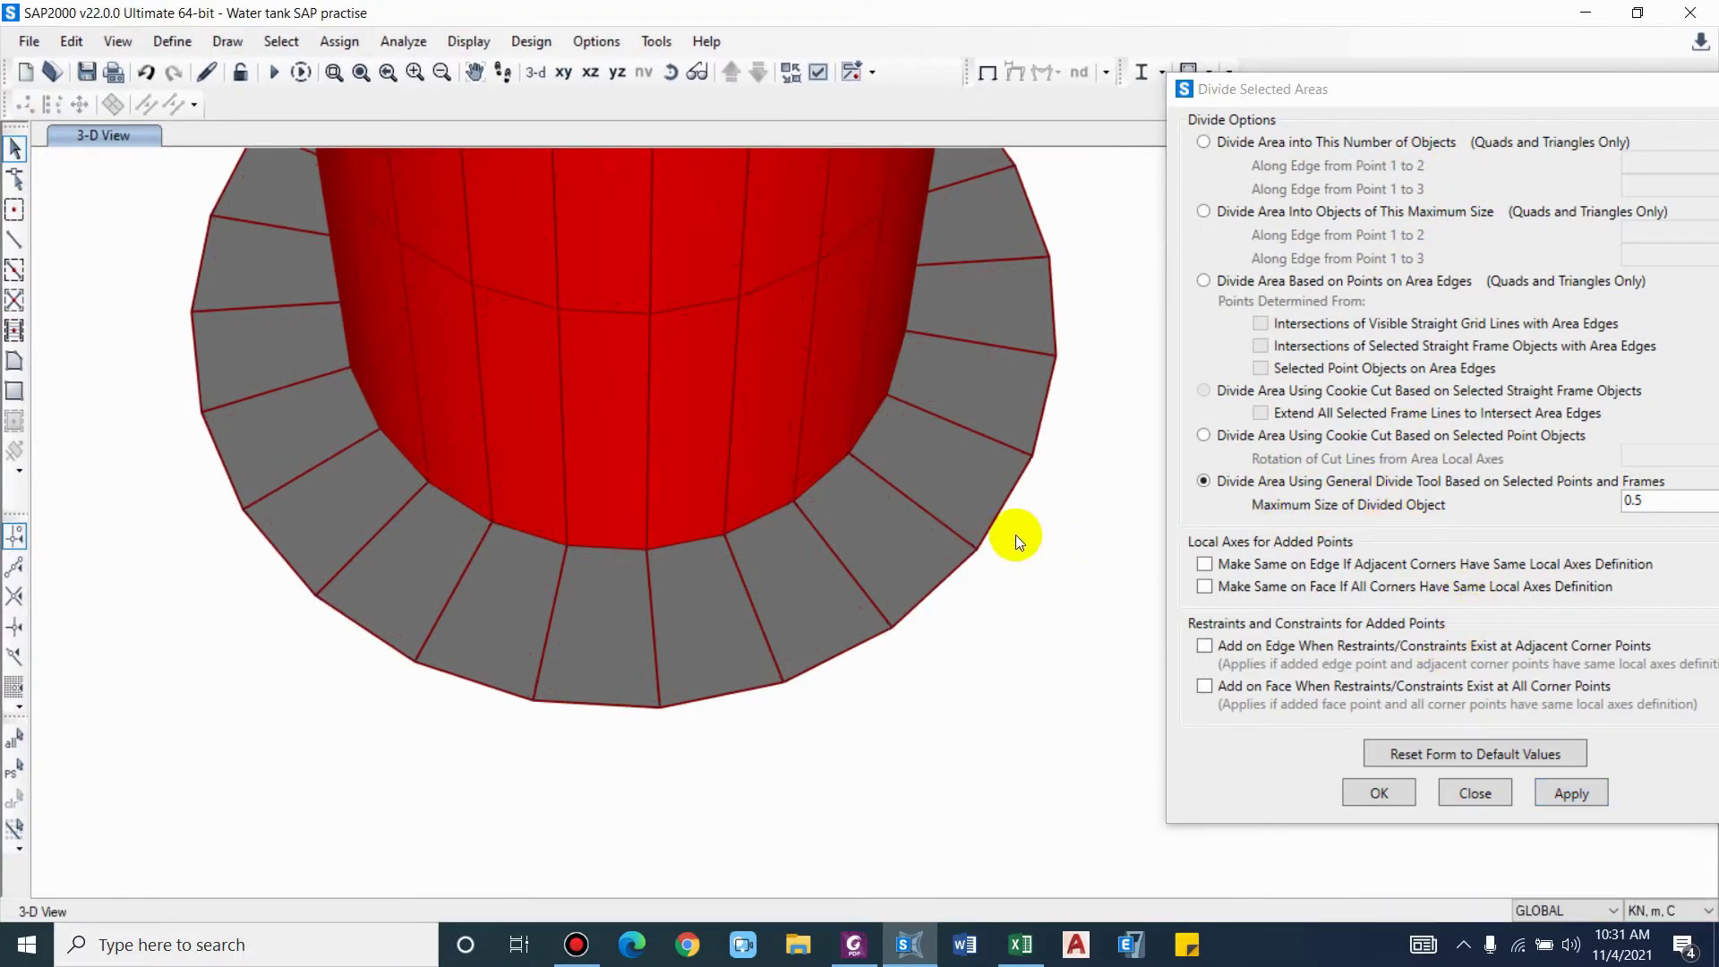
scroll(573, 548, up, 4)
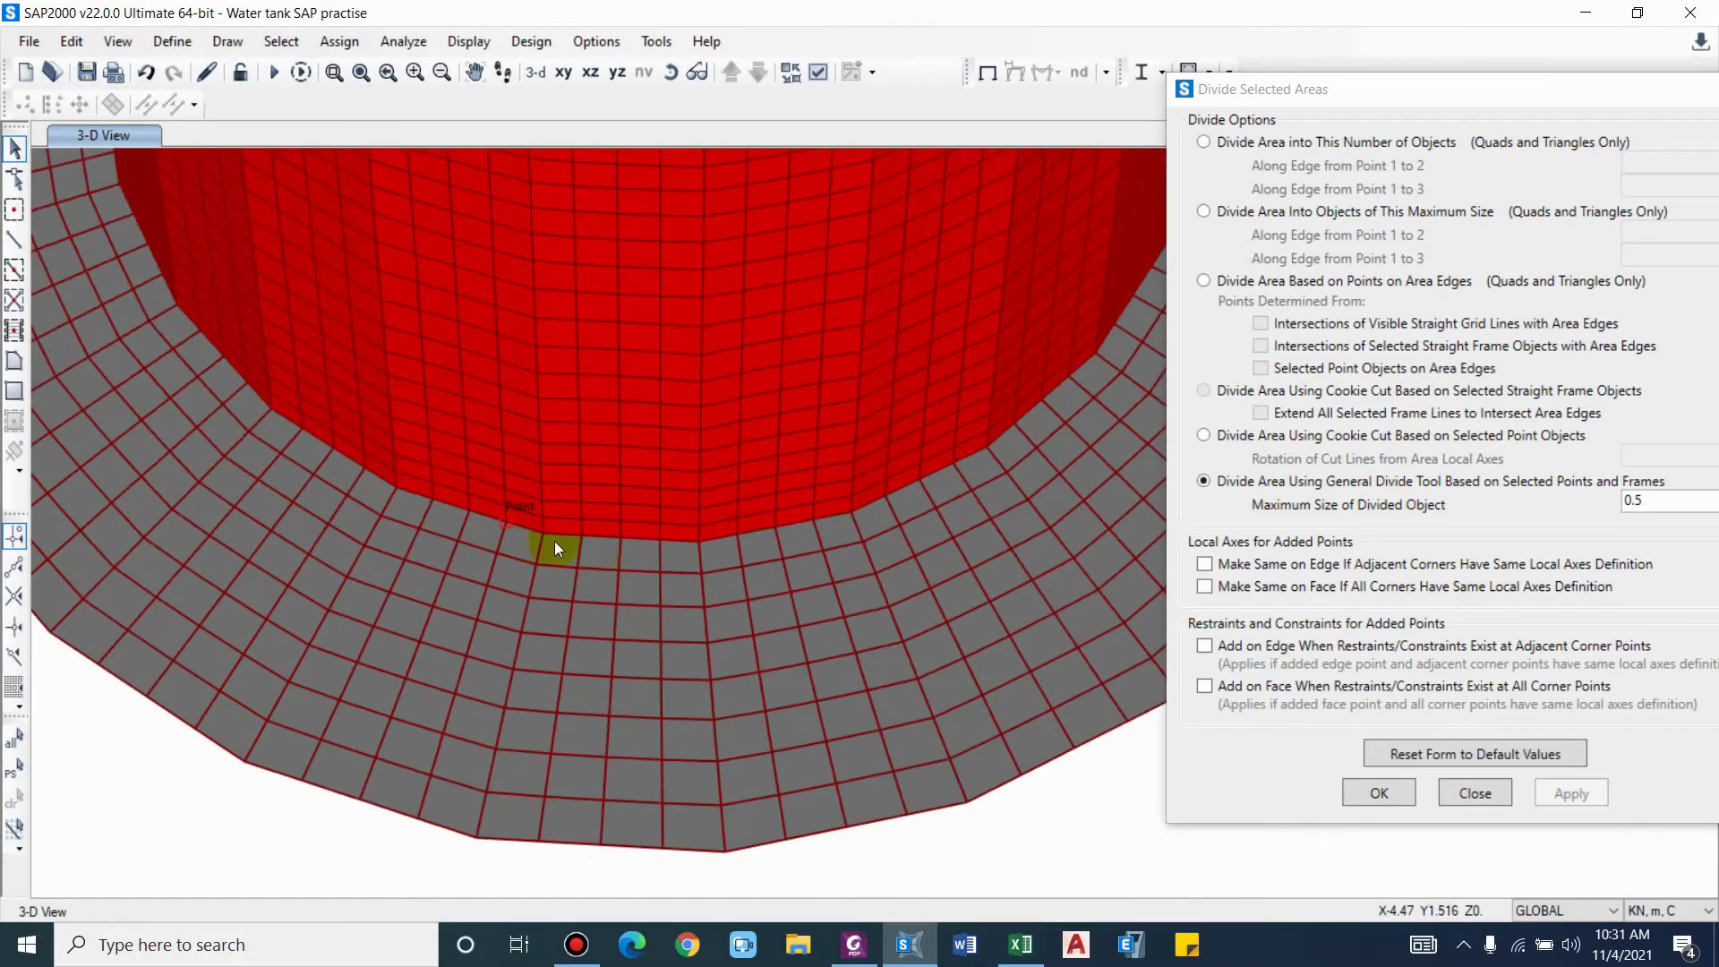
scroll(538, 515, down, 6)
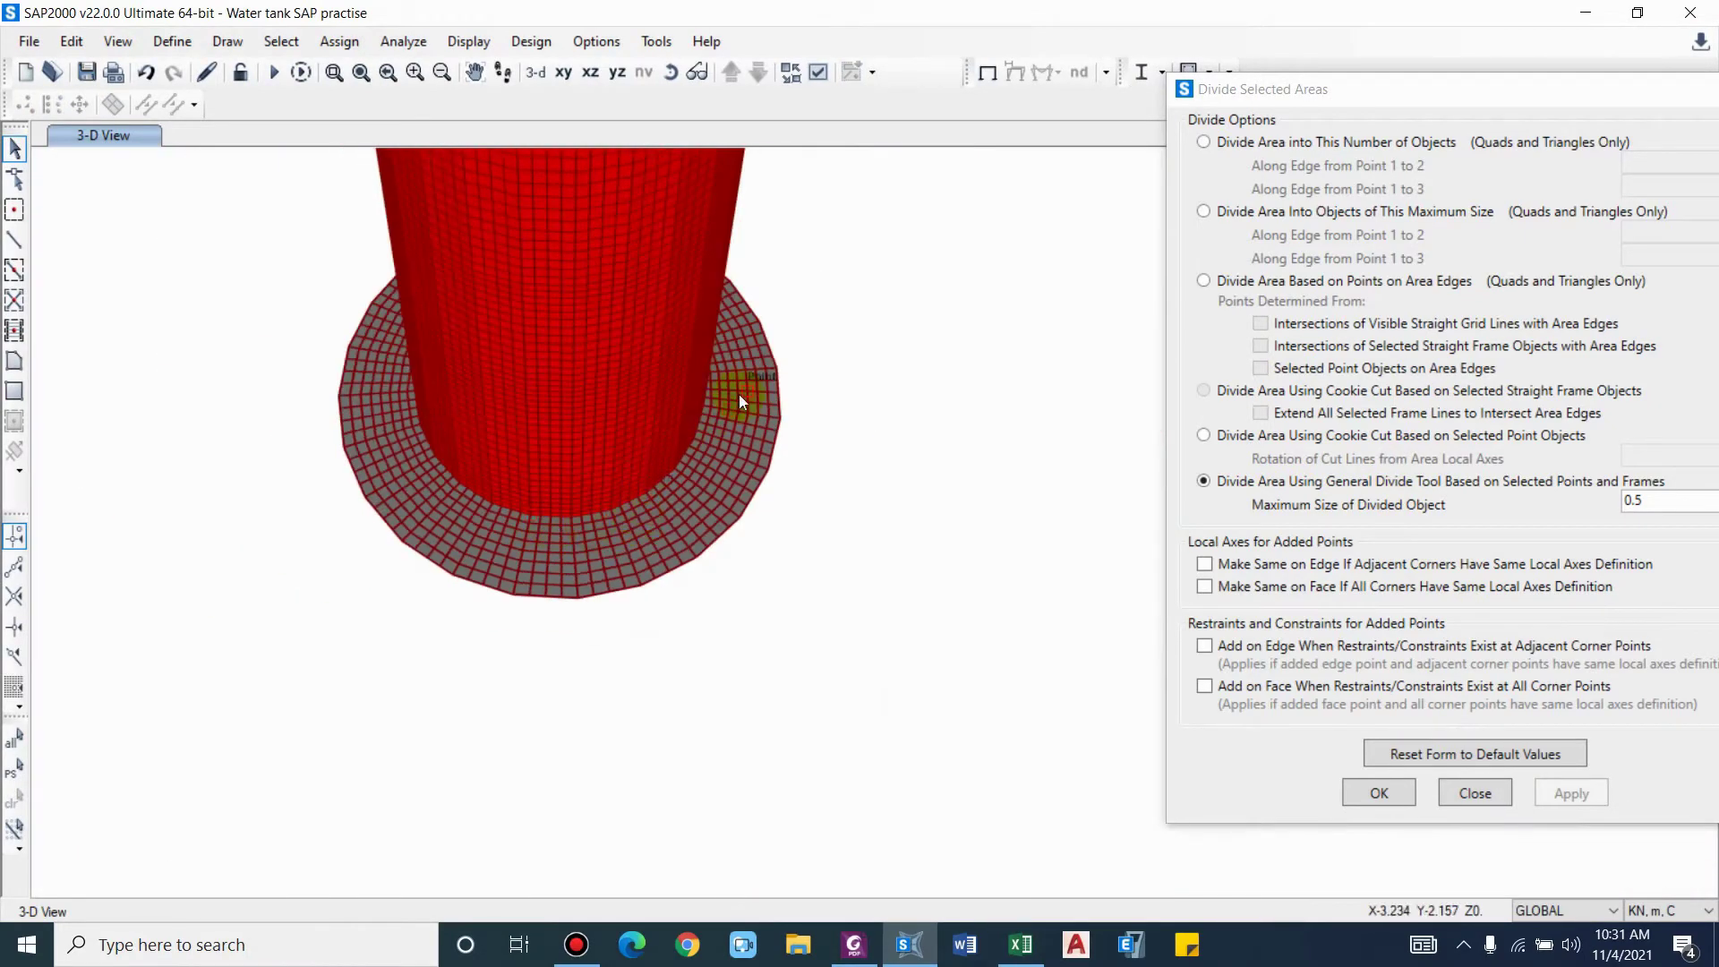
shift+middle_drag(741, 395, 672, 286)
scroll(661, 324, up, 8)
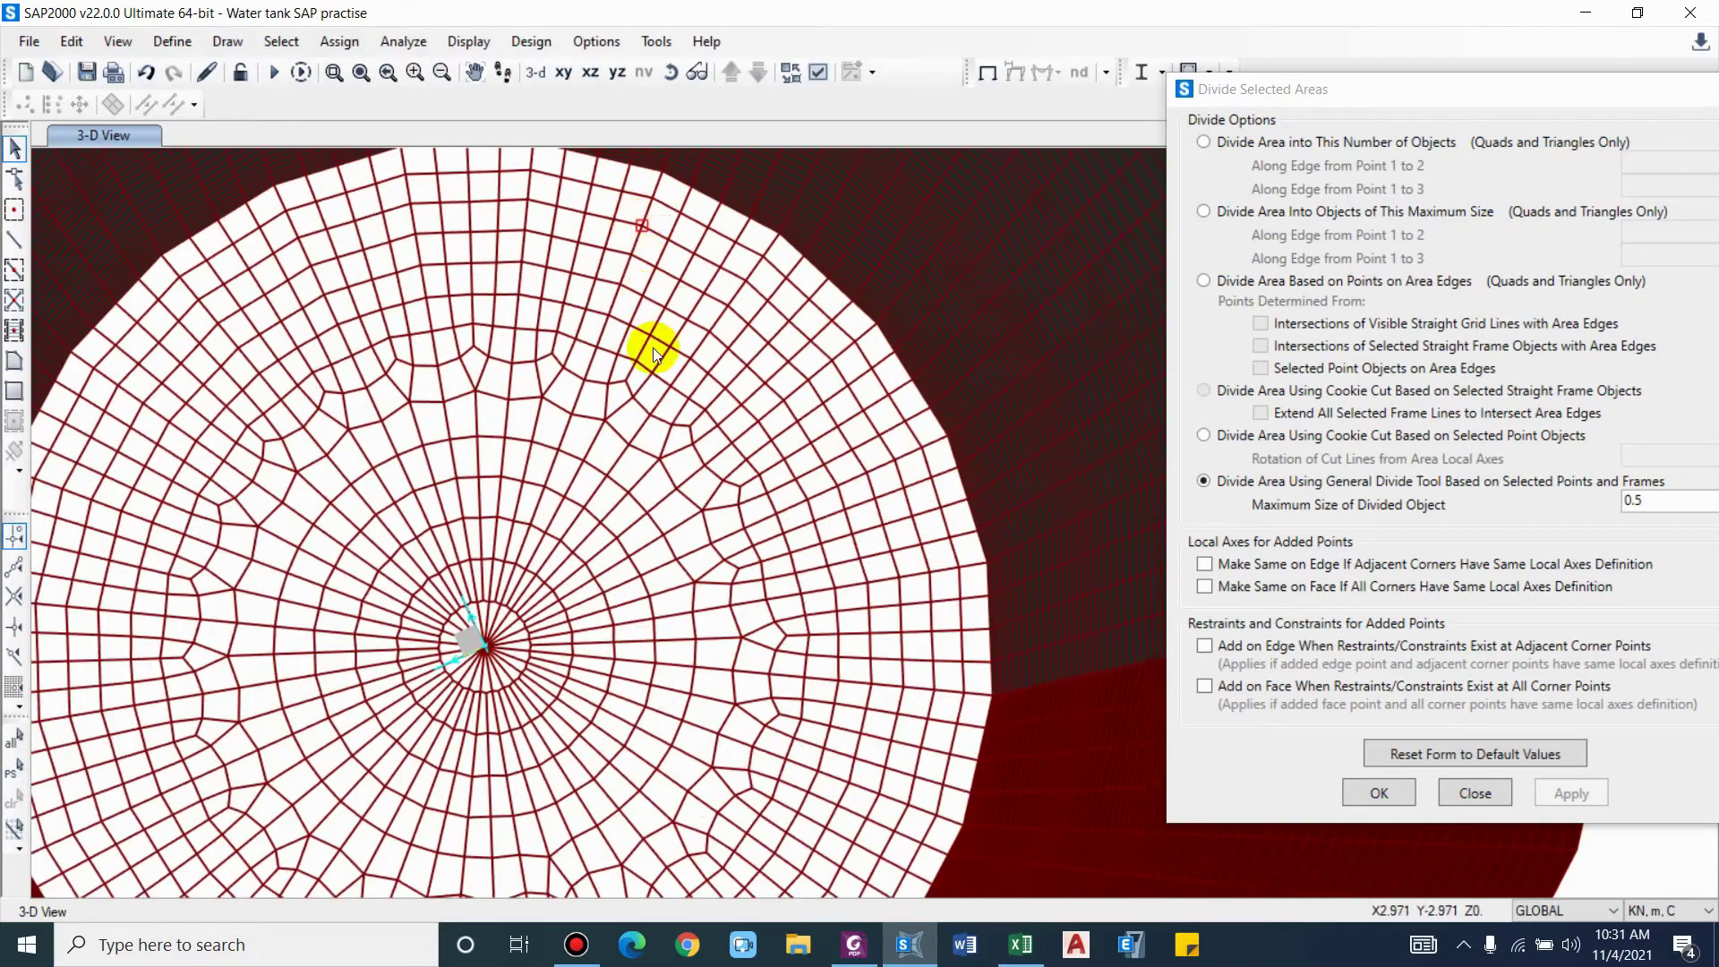
scroll(542, 517, up, 3)
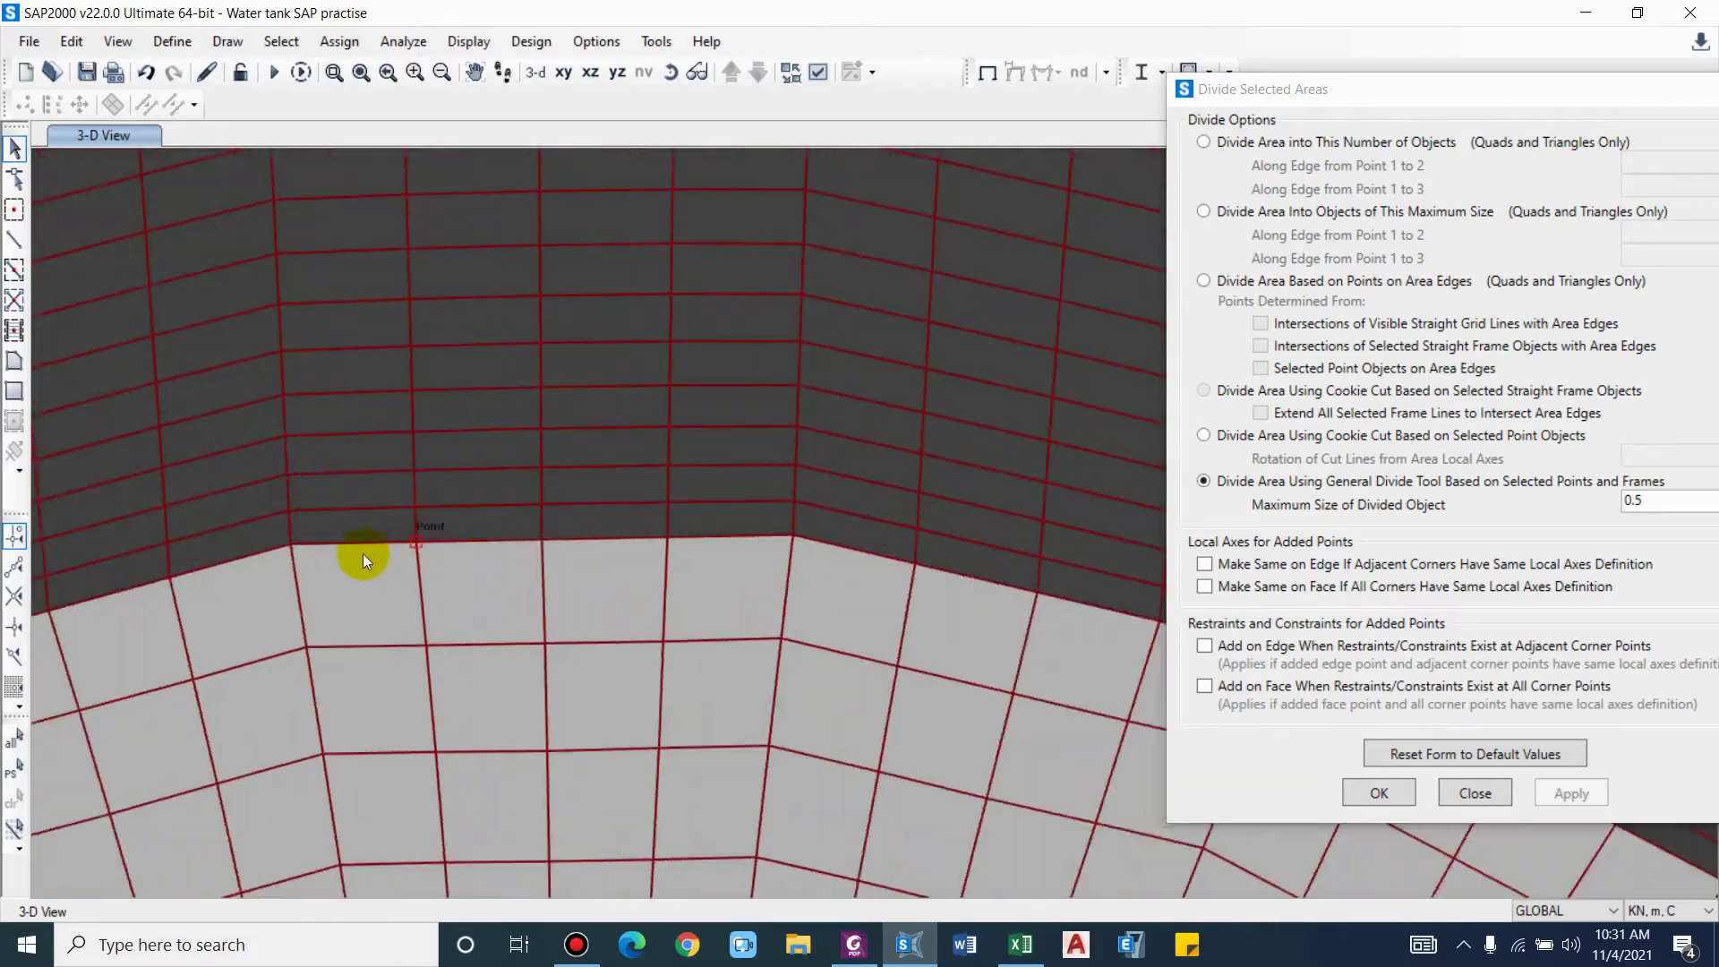
scroll(770, 538, up, 2)
Step: Inspect individual mesh cells and edge joints on the base
click(761, 568)
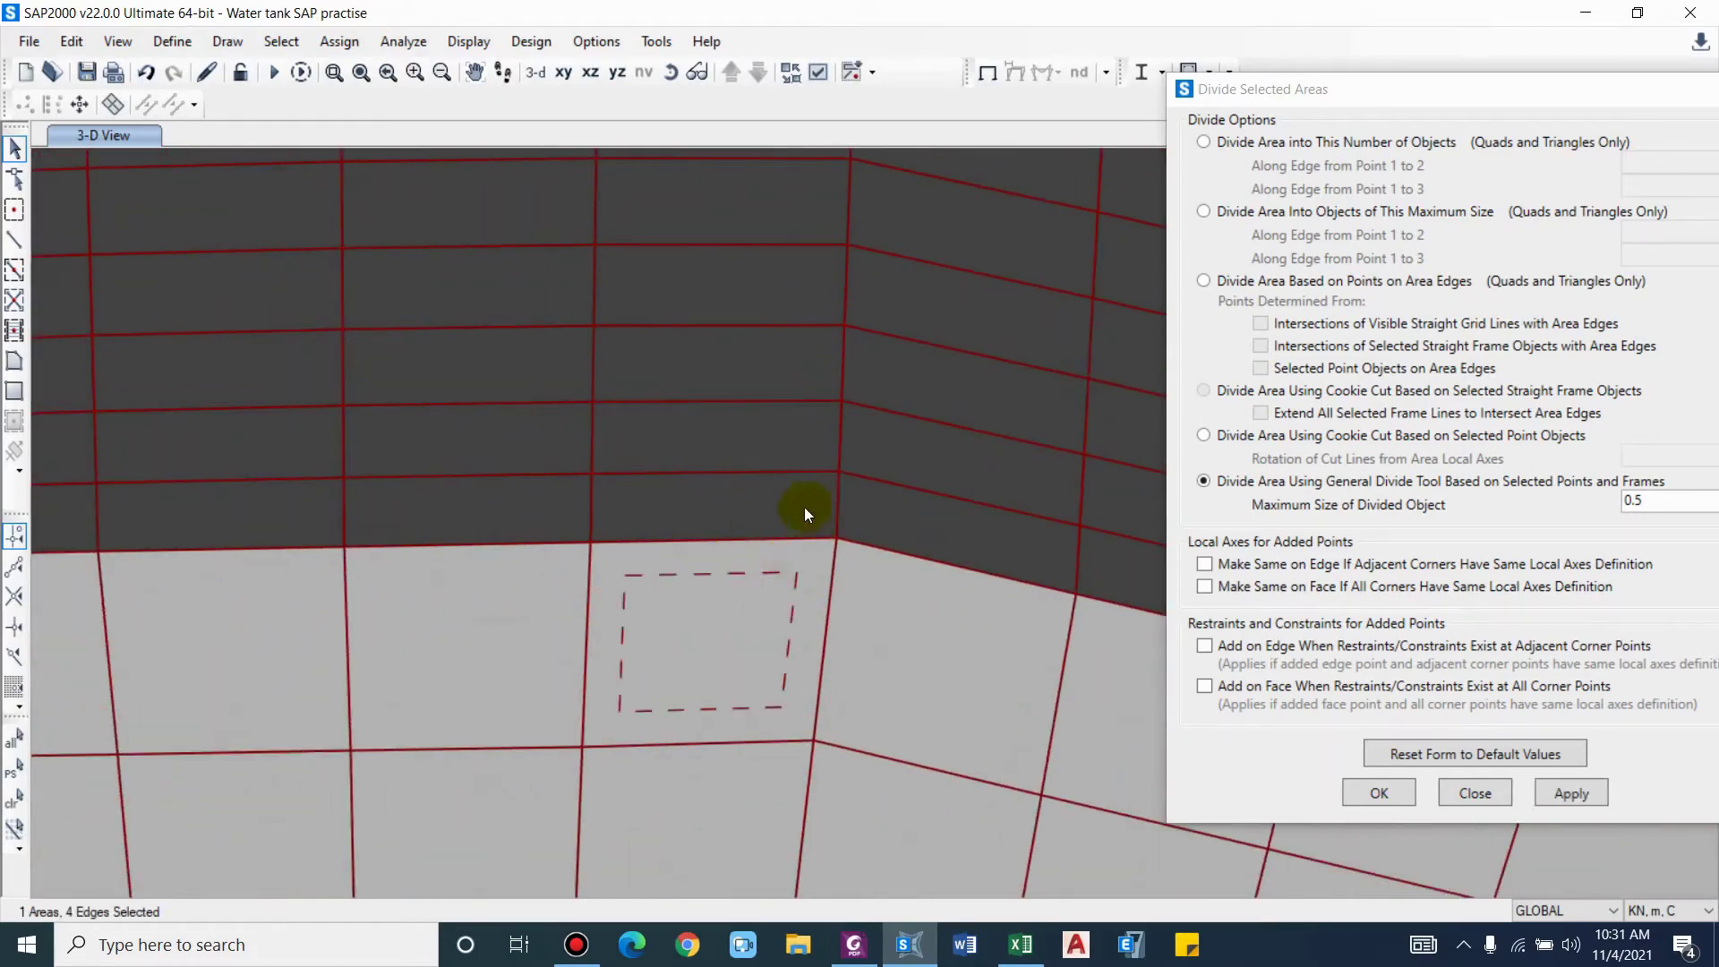
click(805, 562)
click(679, 566)
click(811, 518)
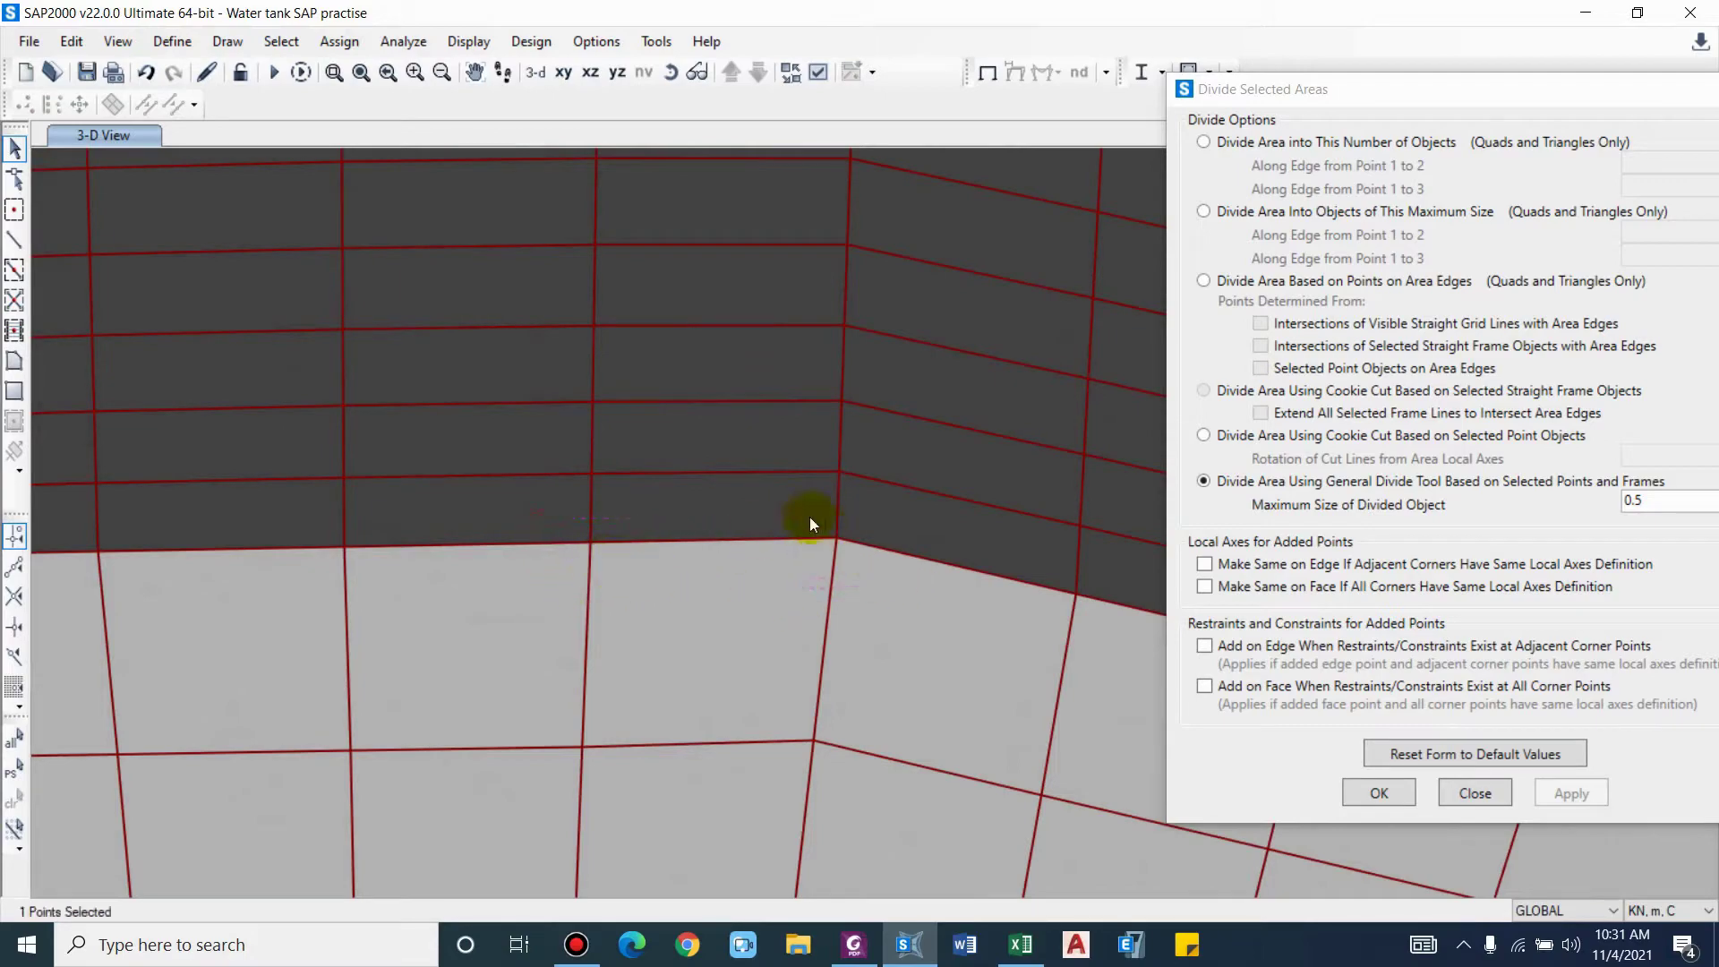
scroll(622, 553, down, 3)
scroll(766, 393, up, 5)
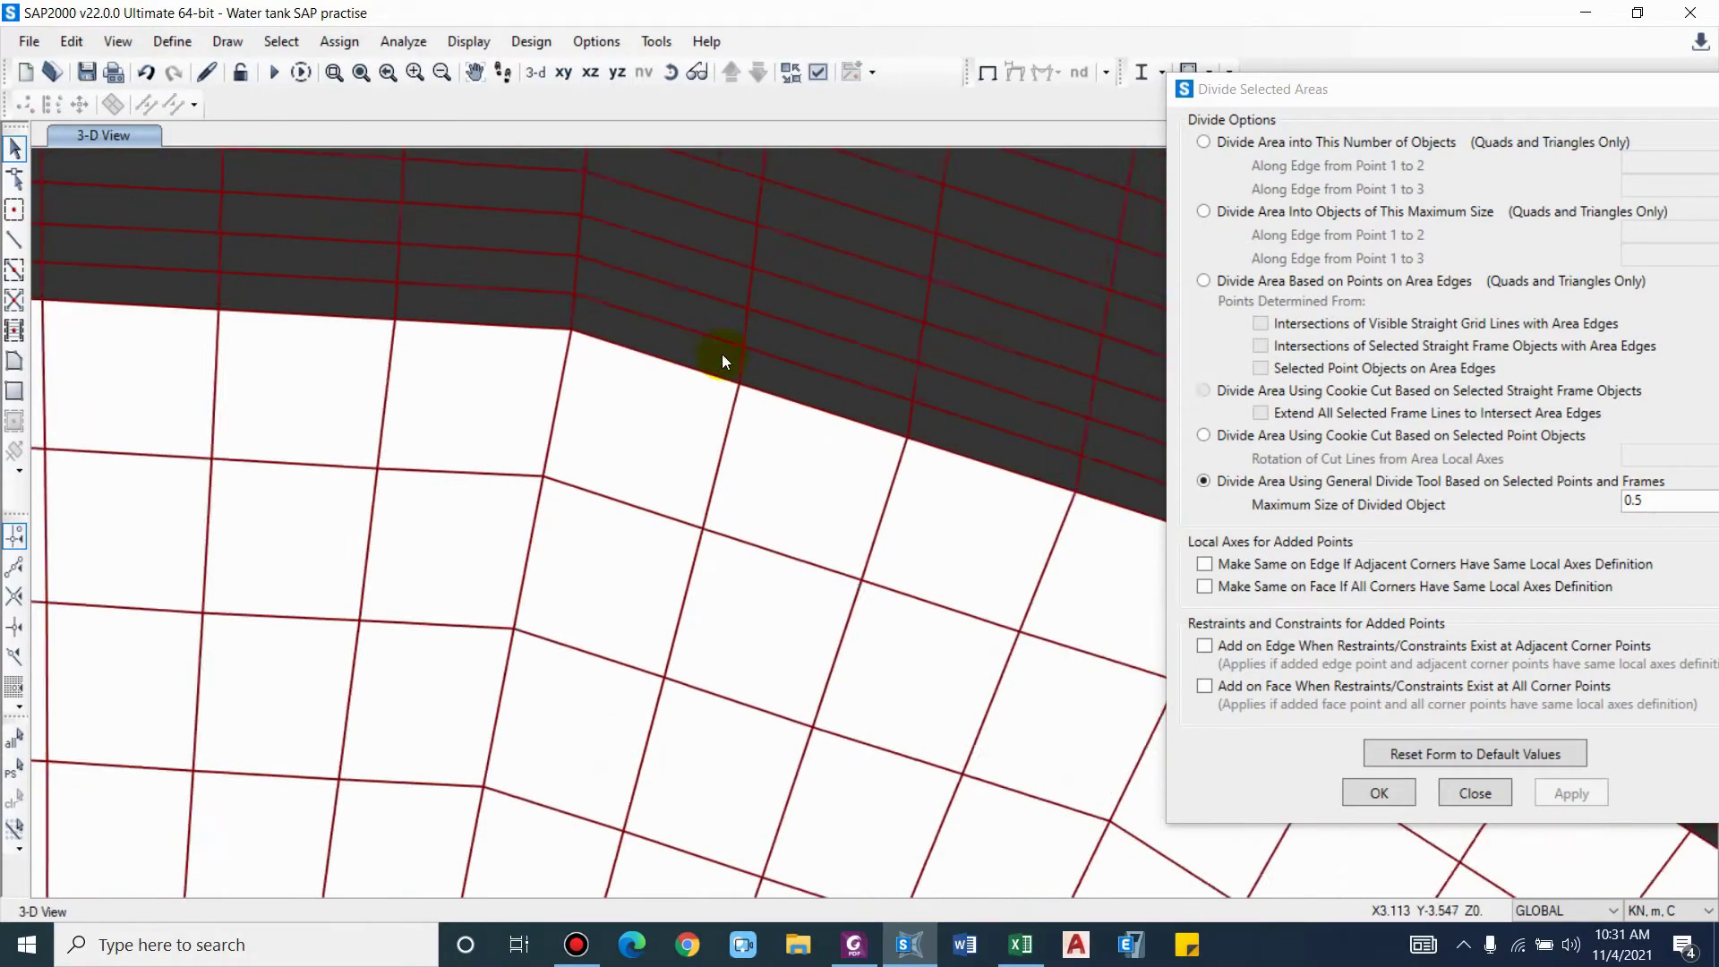
scroll(678, 420, down, 7)
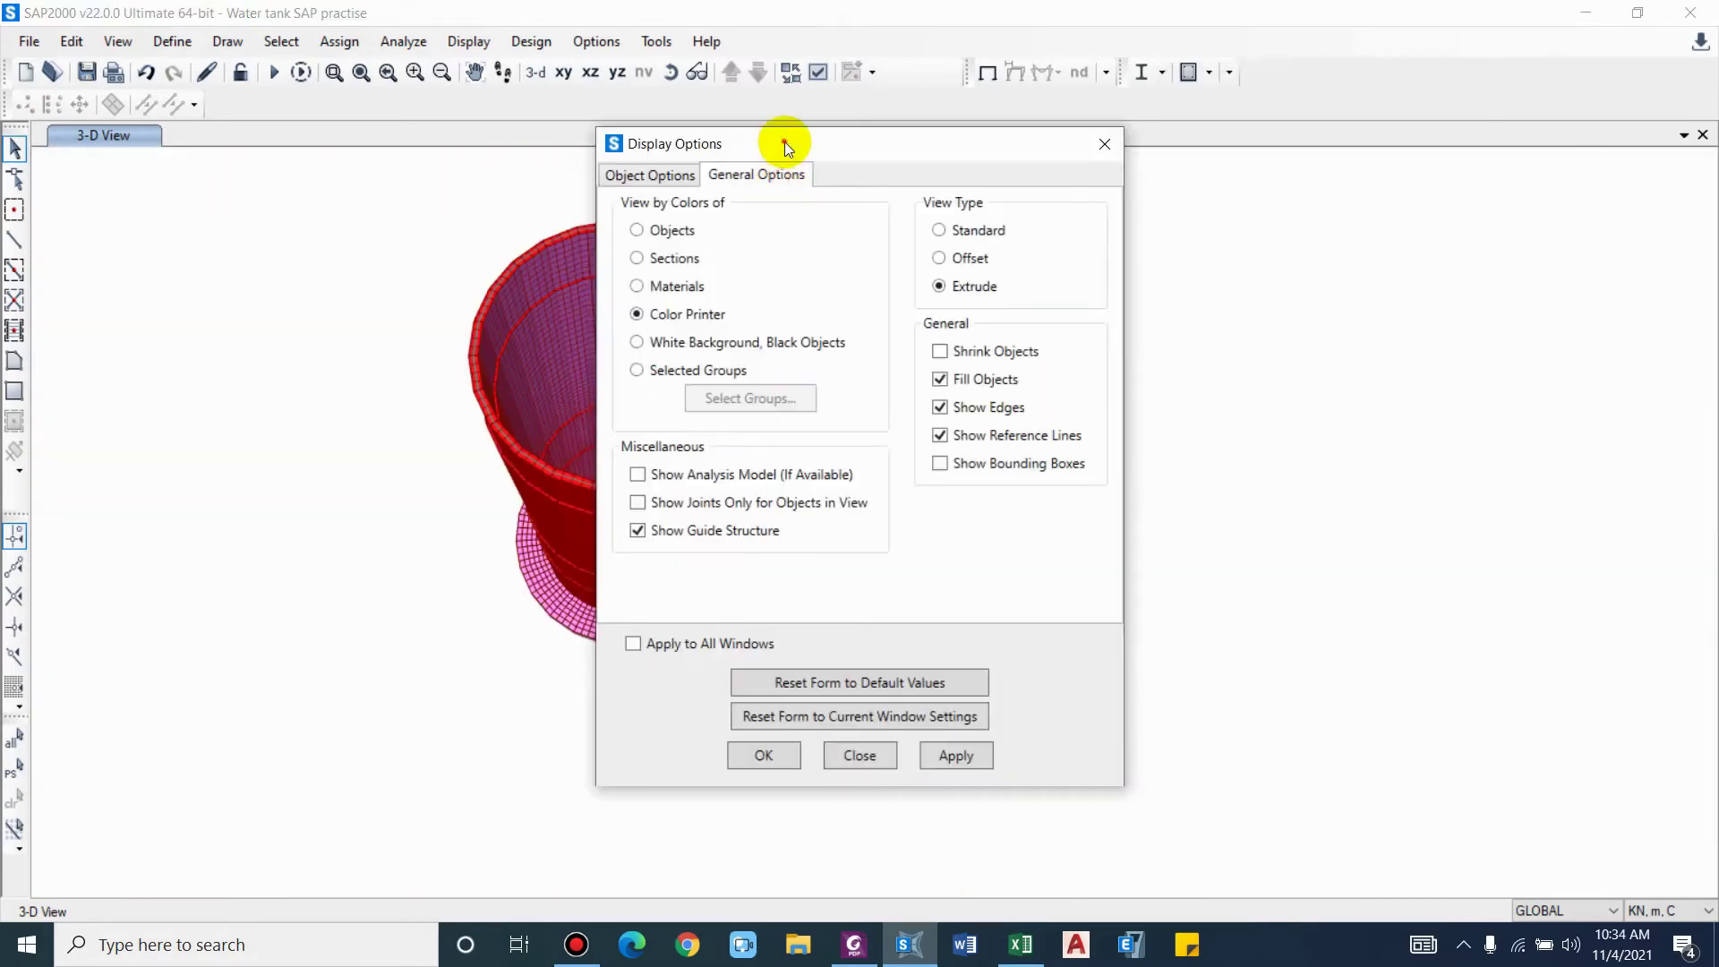
Step: Apply the new display colours, switch to the X-Y plan at Z=0, and window-select the whole base slab
click(1633, 748)
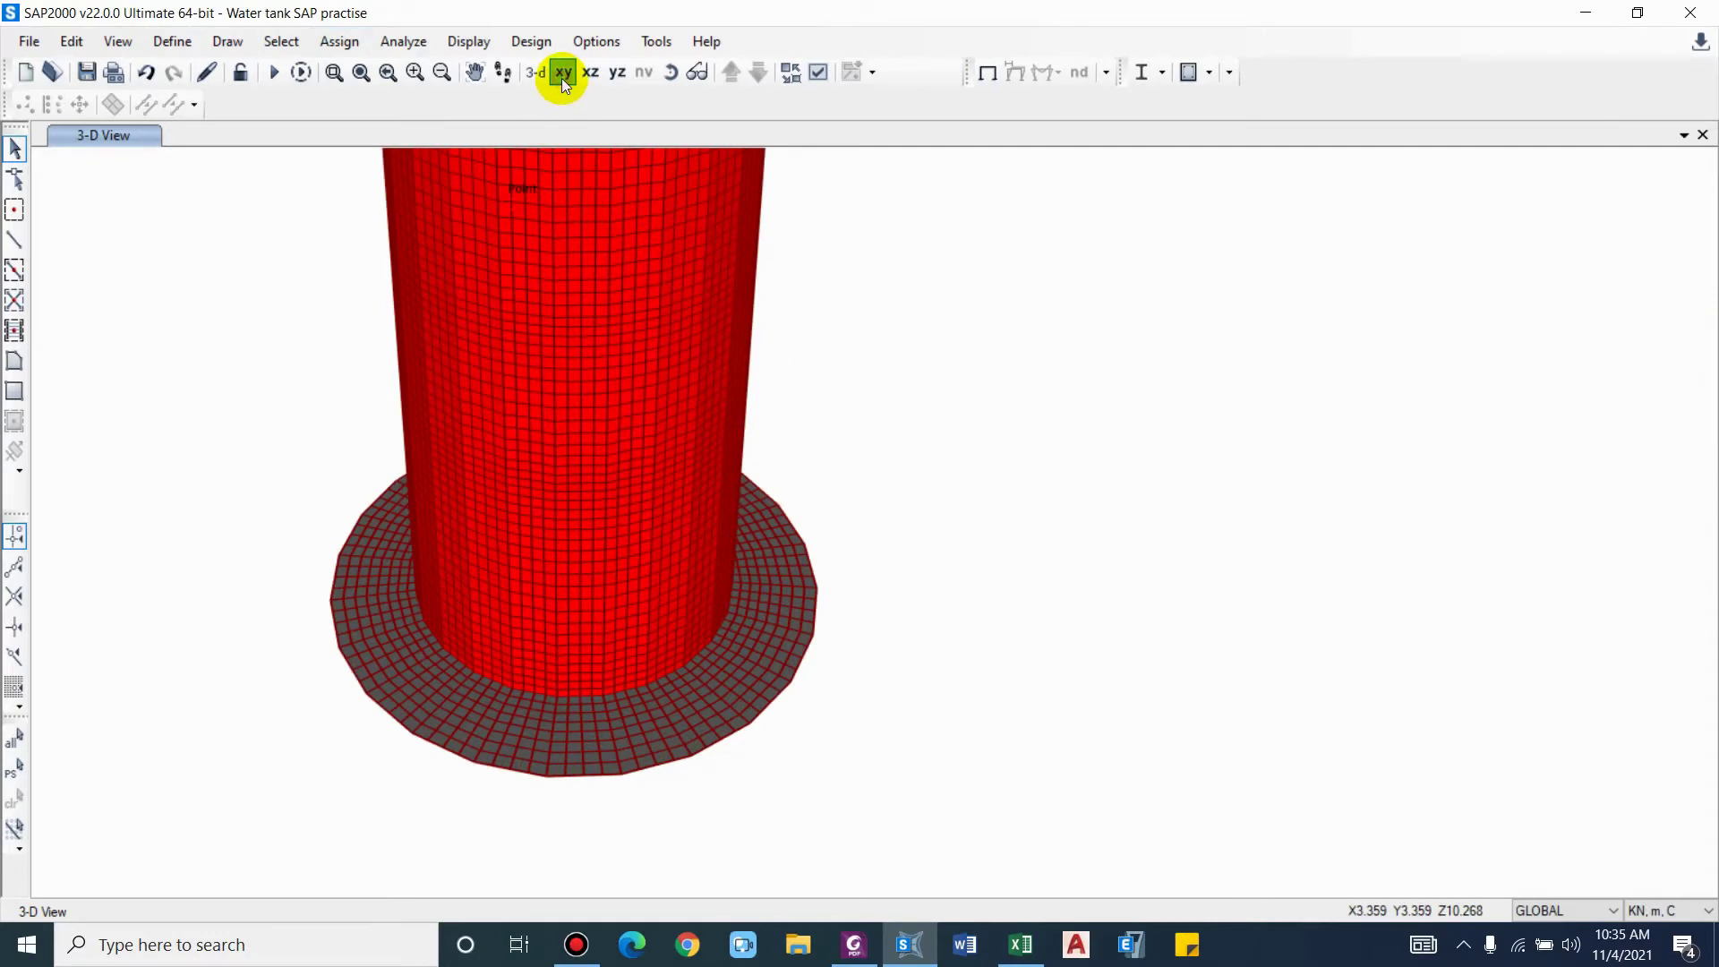
click(563, 78)
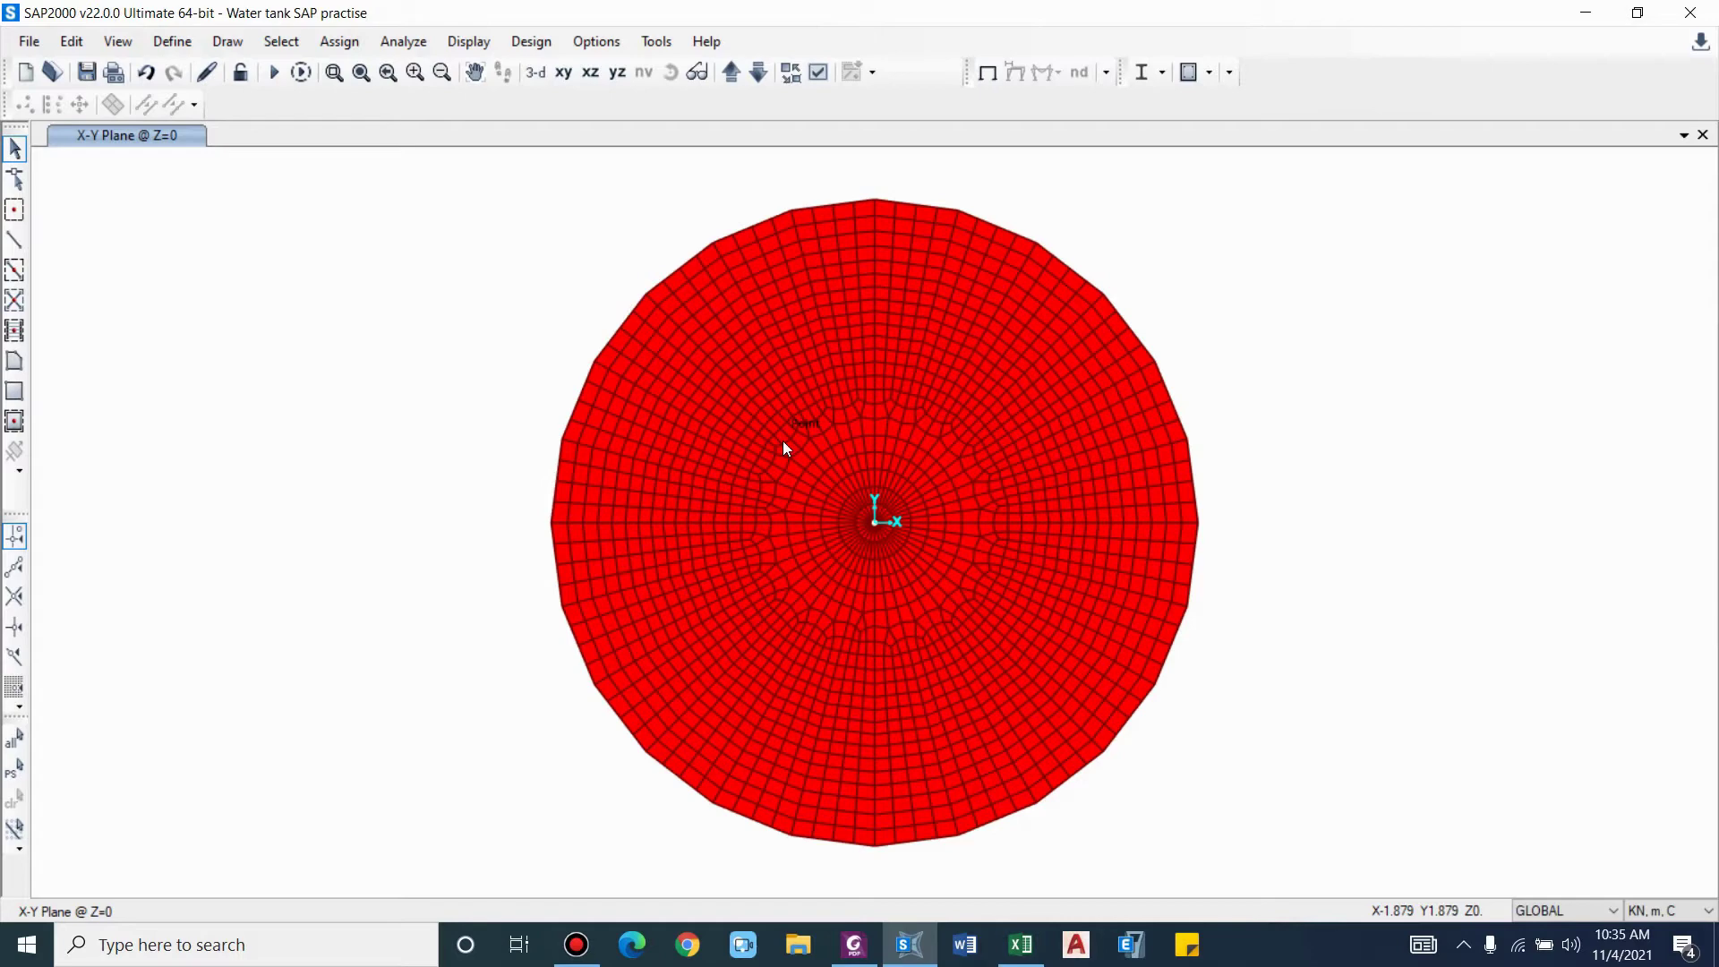
scroll(784, 441, down, 2)
drag(506, 192, 1174, 747)
scroll(884, 414, up, 2)
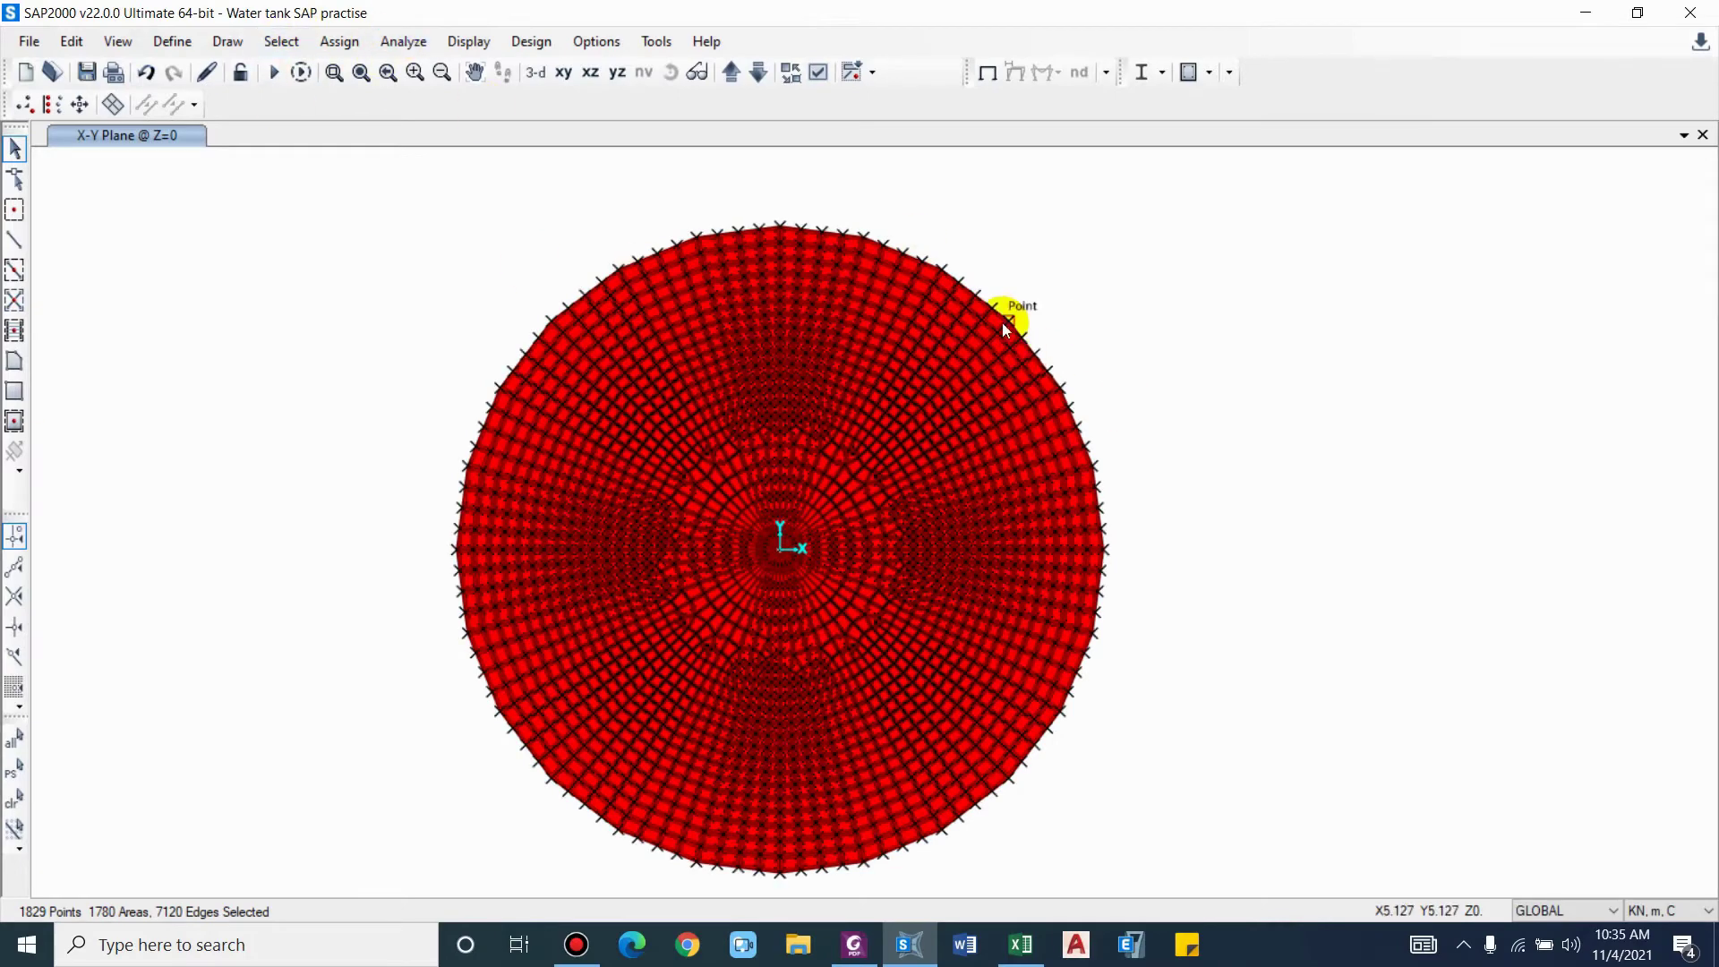
Step: Open the Area Springs assignment under Assign > Area for the selected base slab
click(340, 42)
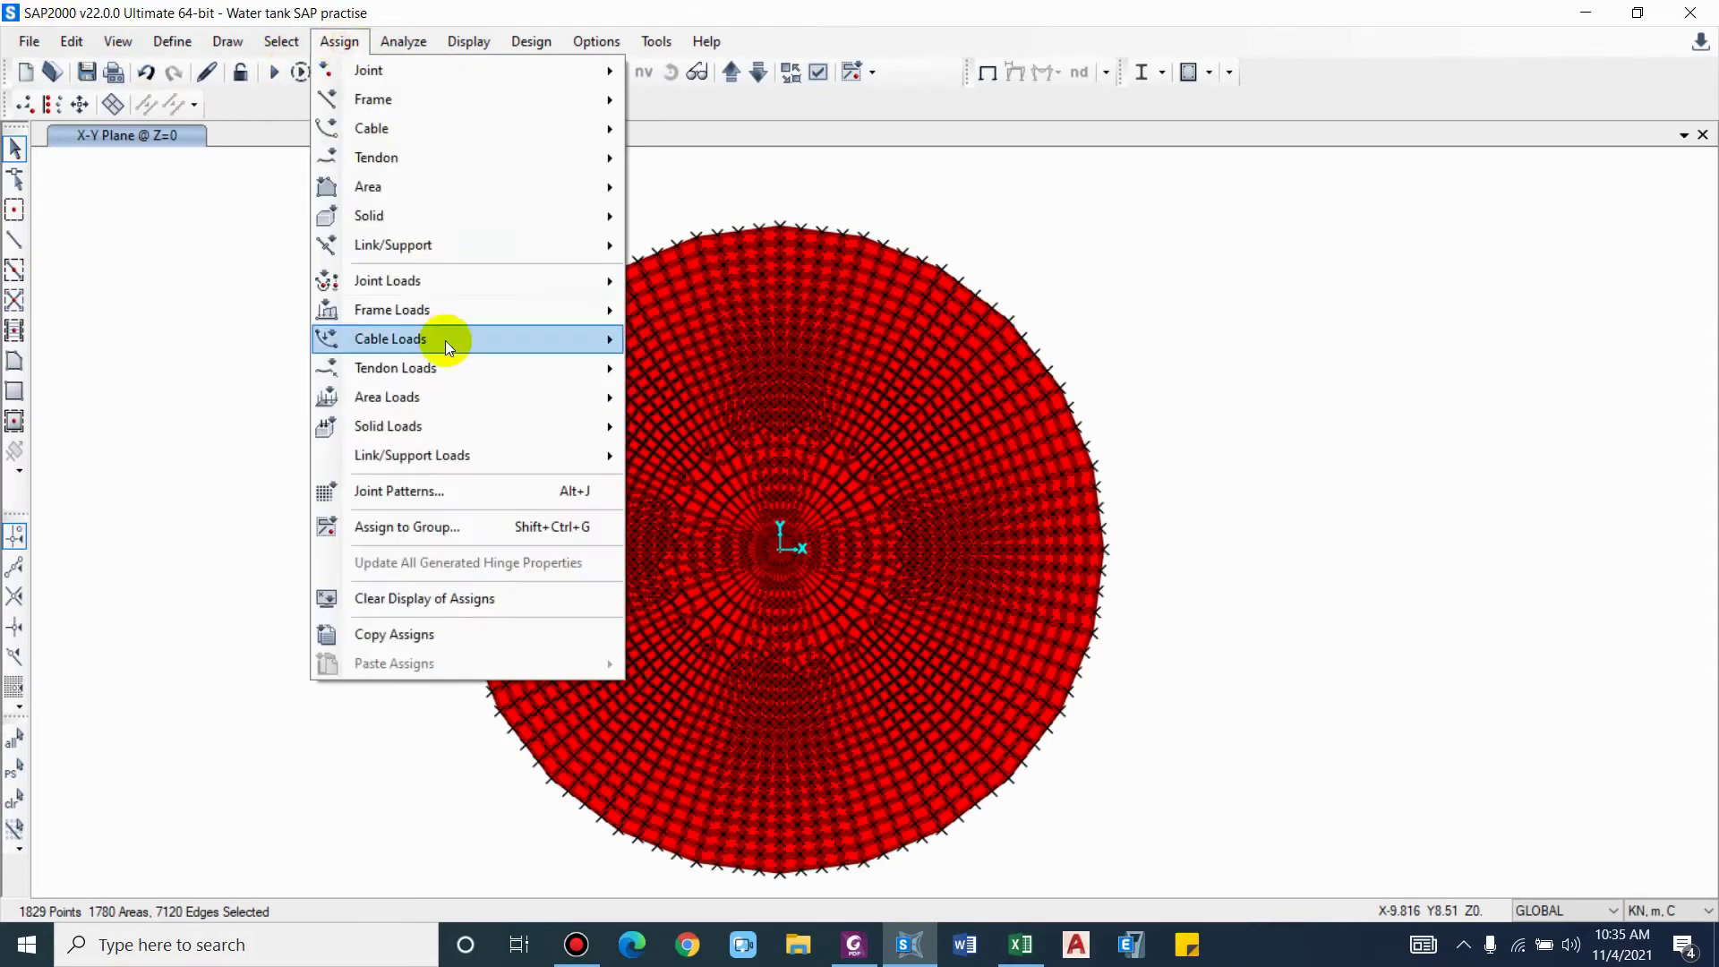
mouse_move(397, 184)
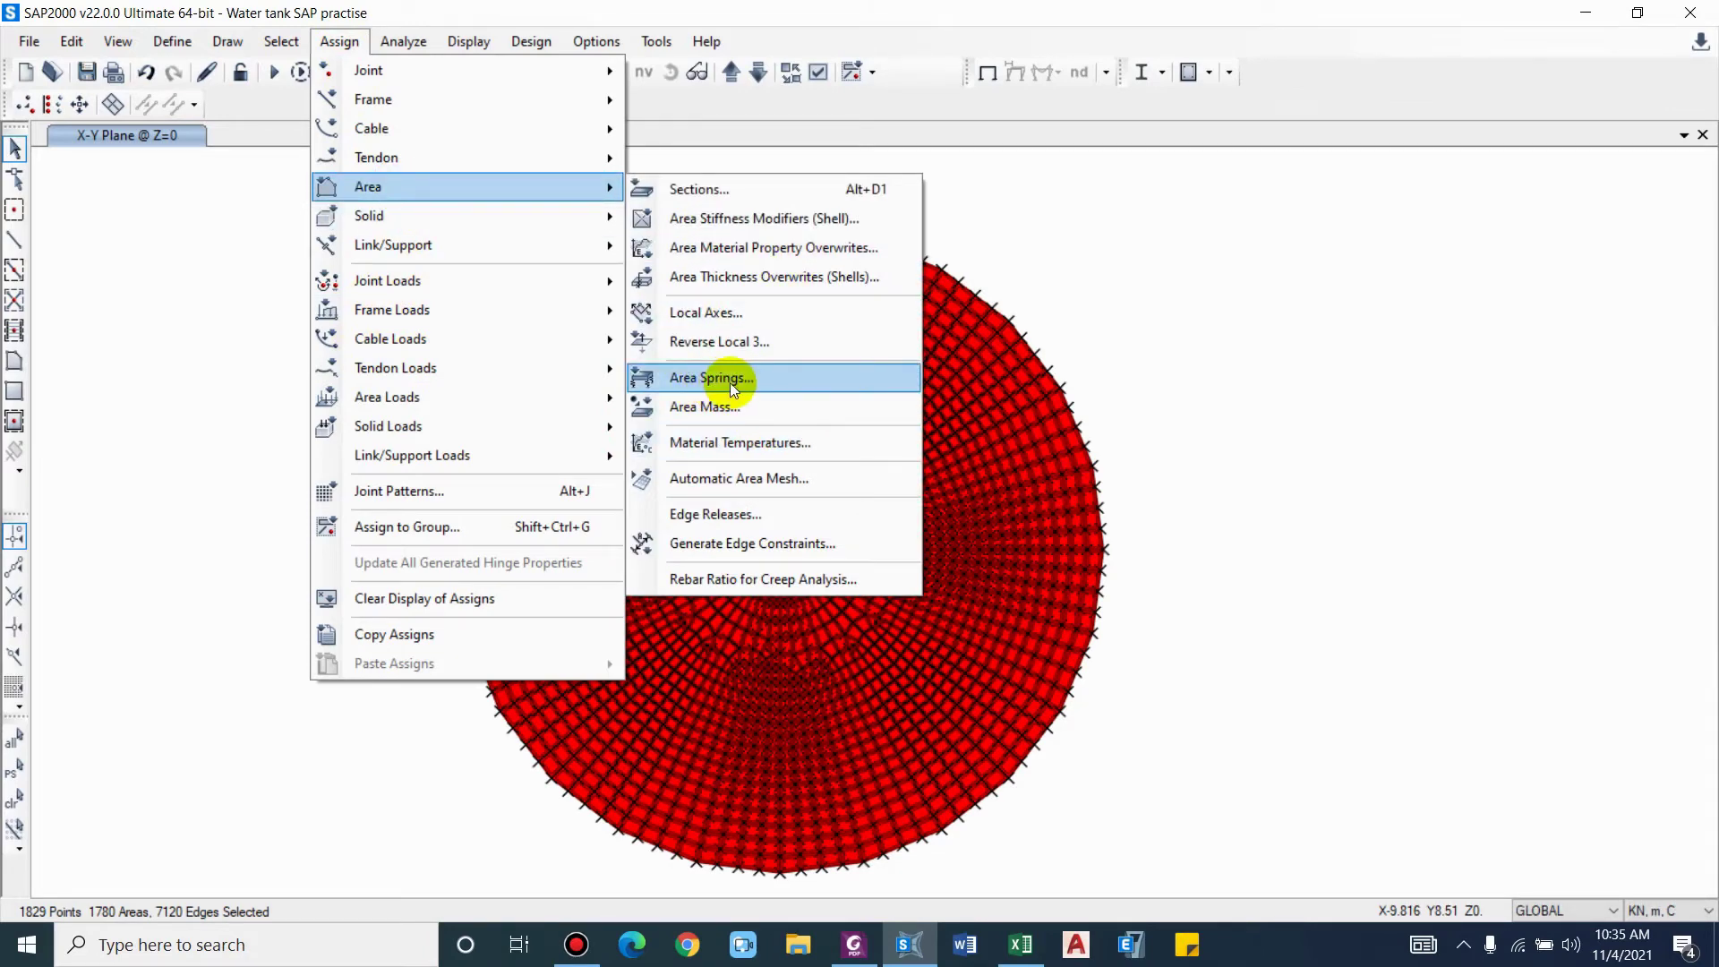
mouse_move(415, 80)
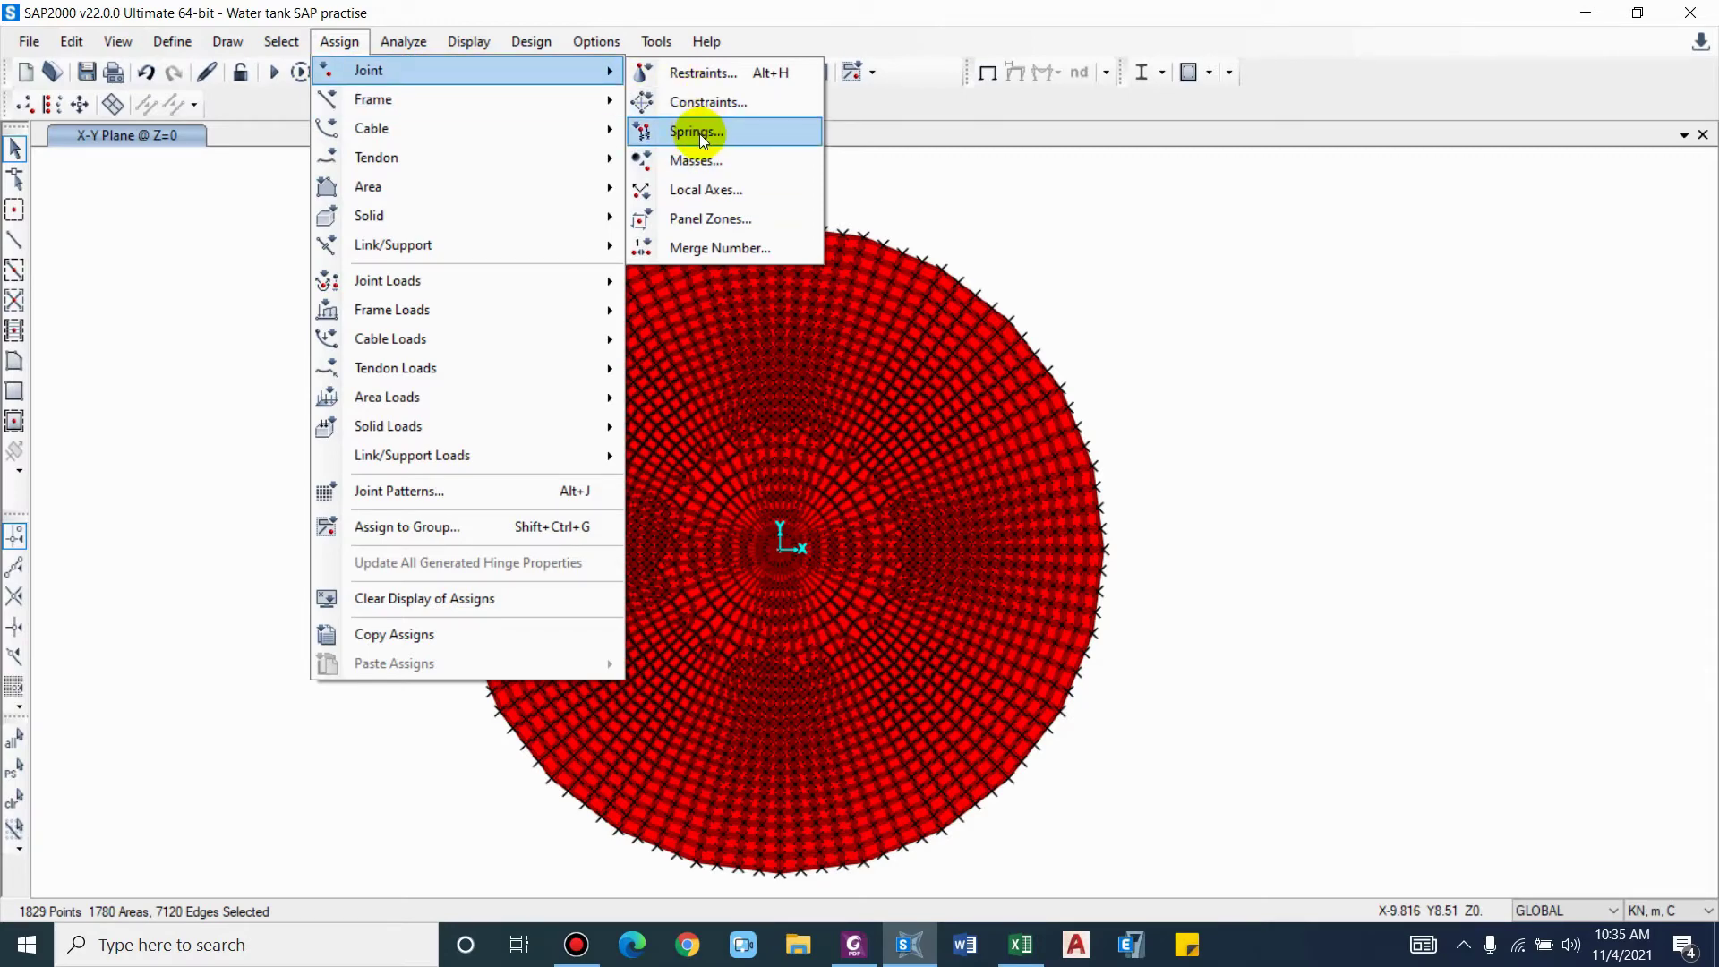
click(1160, 273)
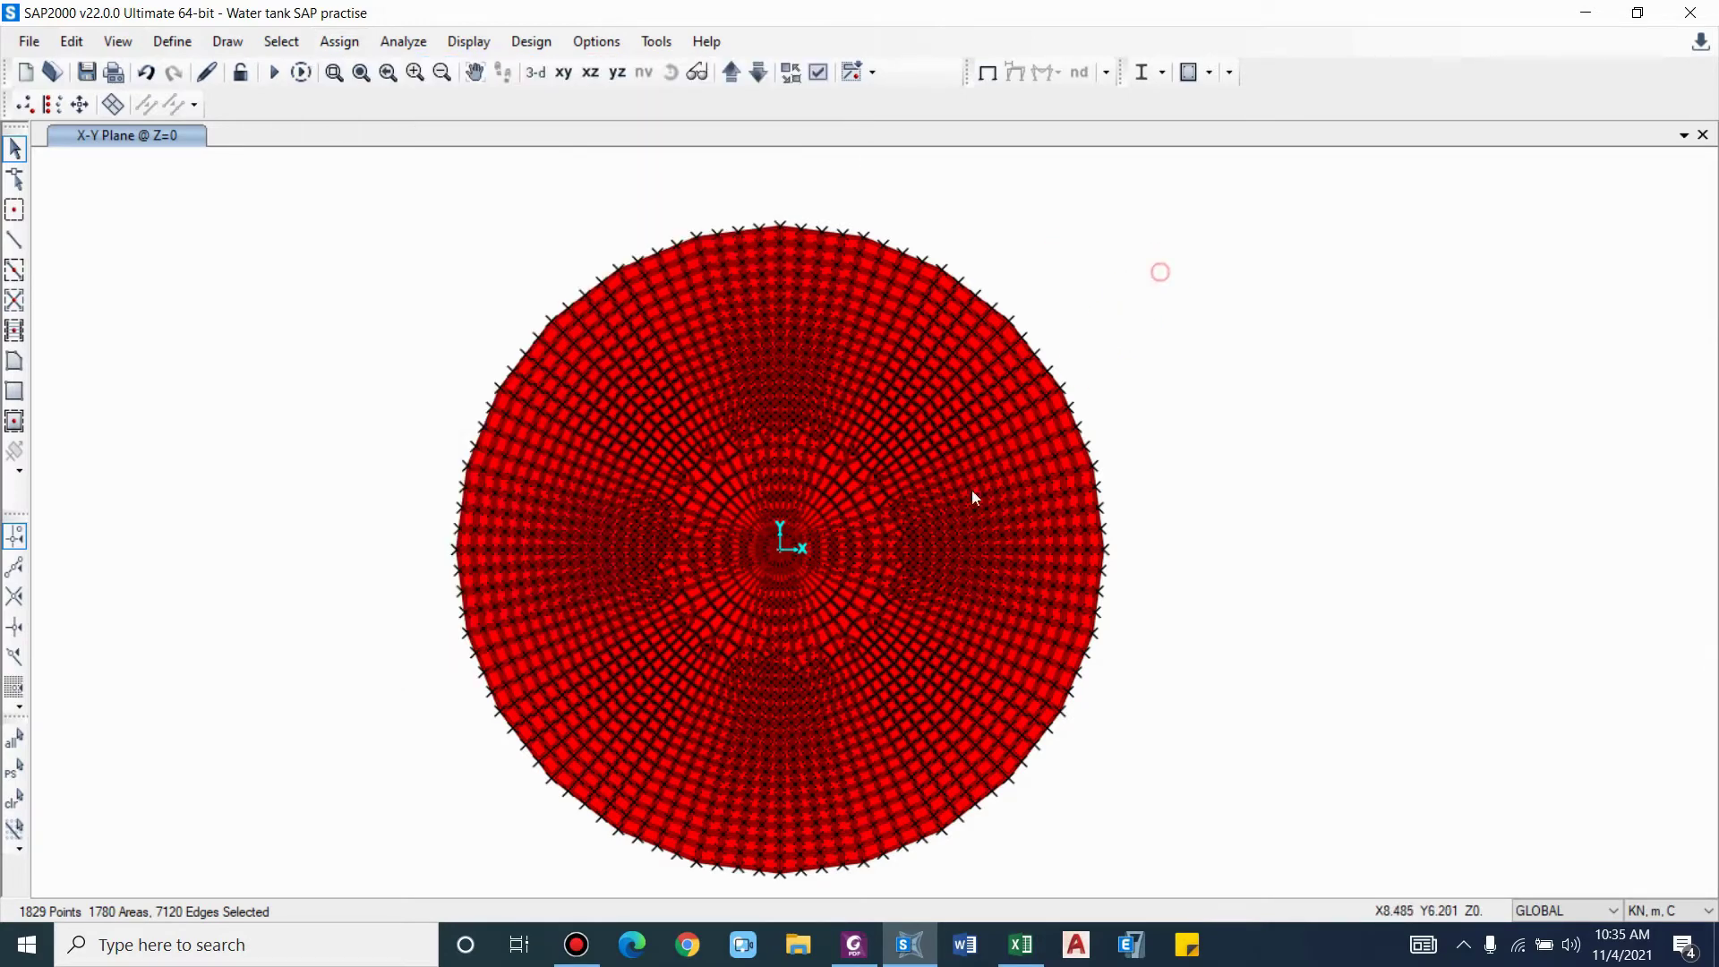
scroll(992, 461, up, 3)
scroll(1050, 408, down, 4)
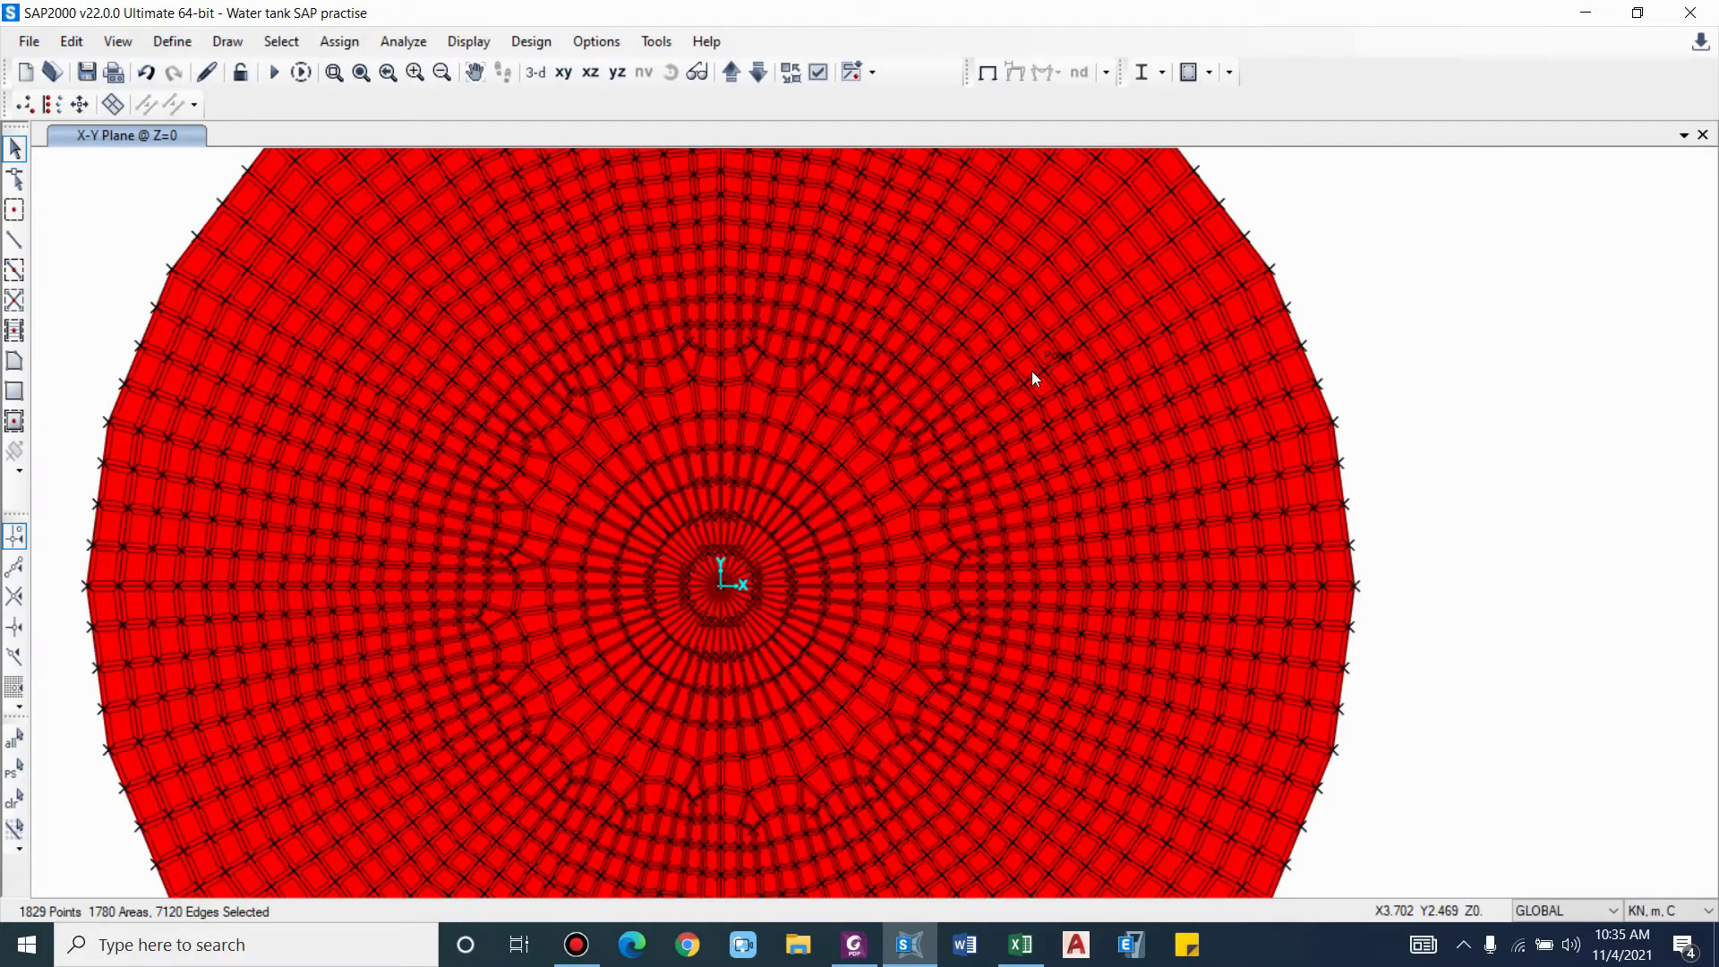
click(339, 41)
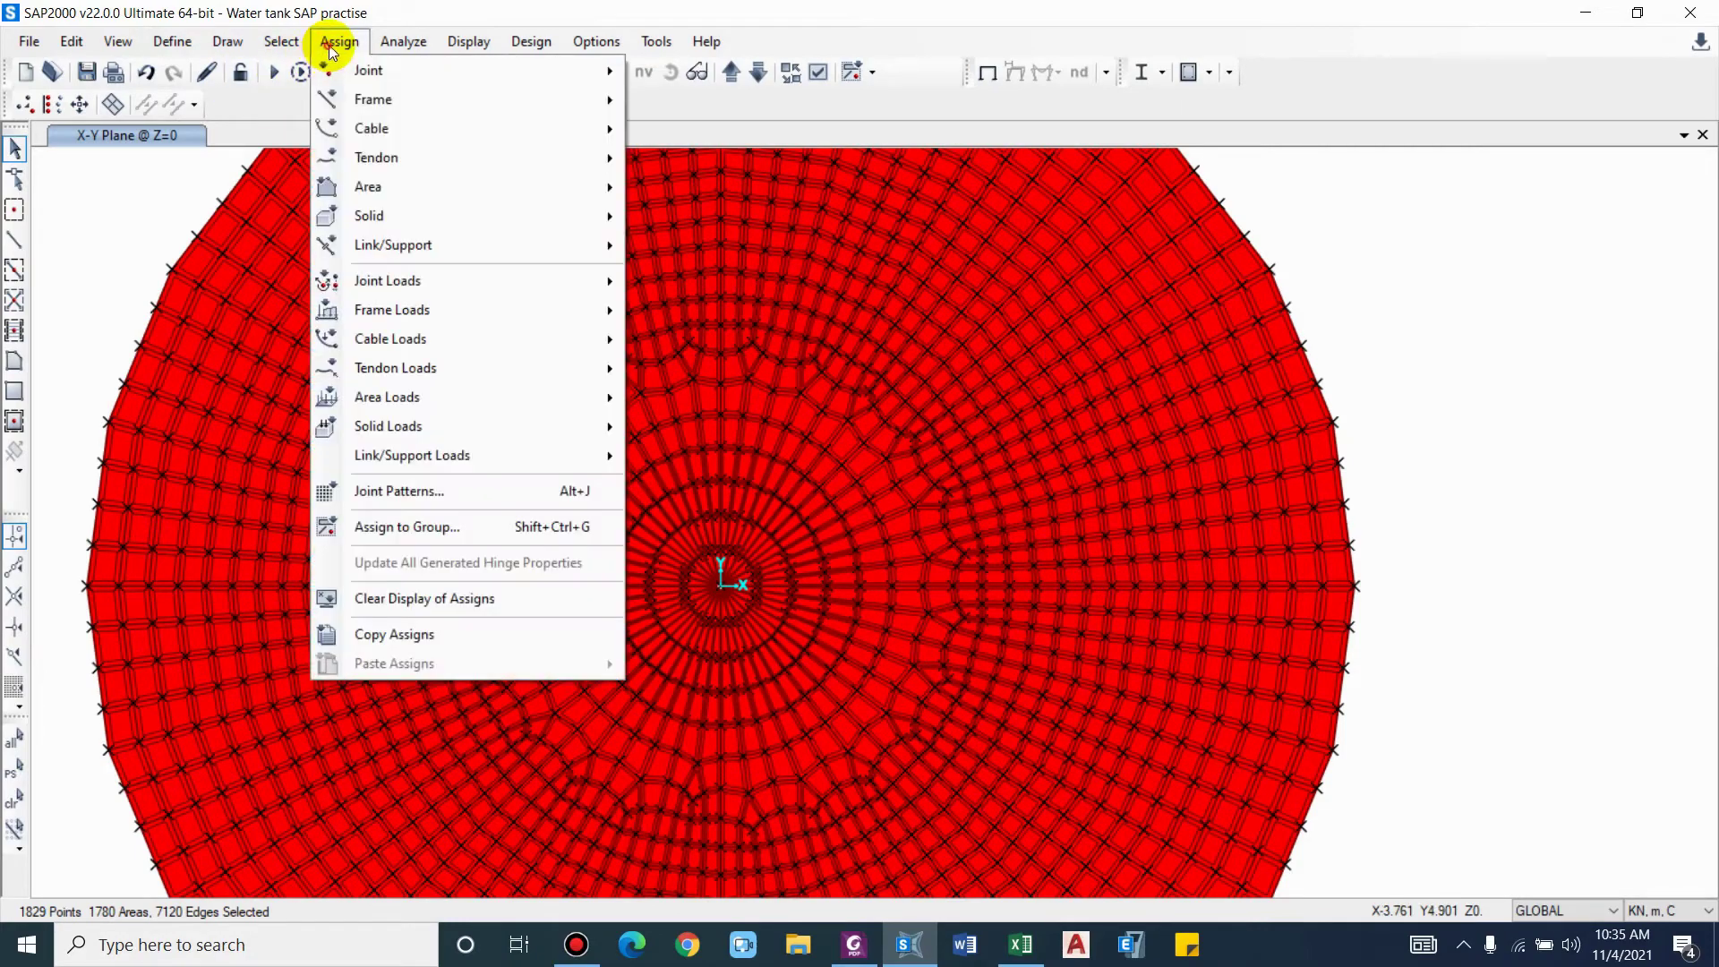
click(424, 189)
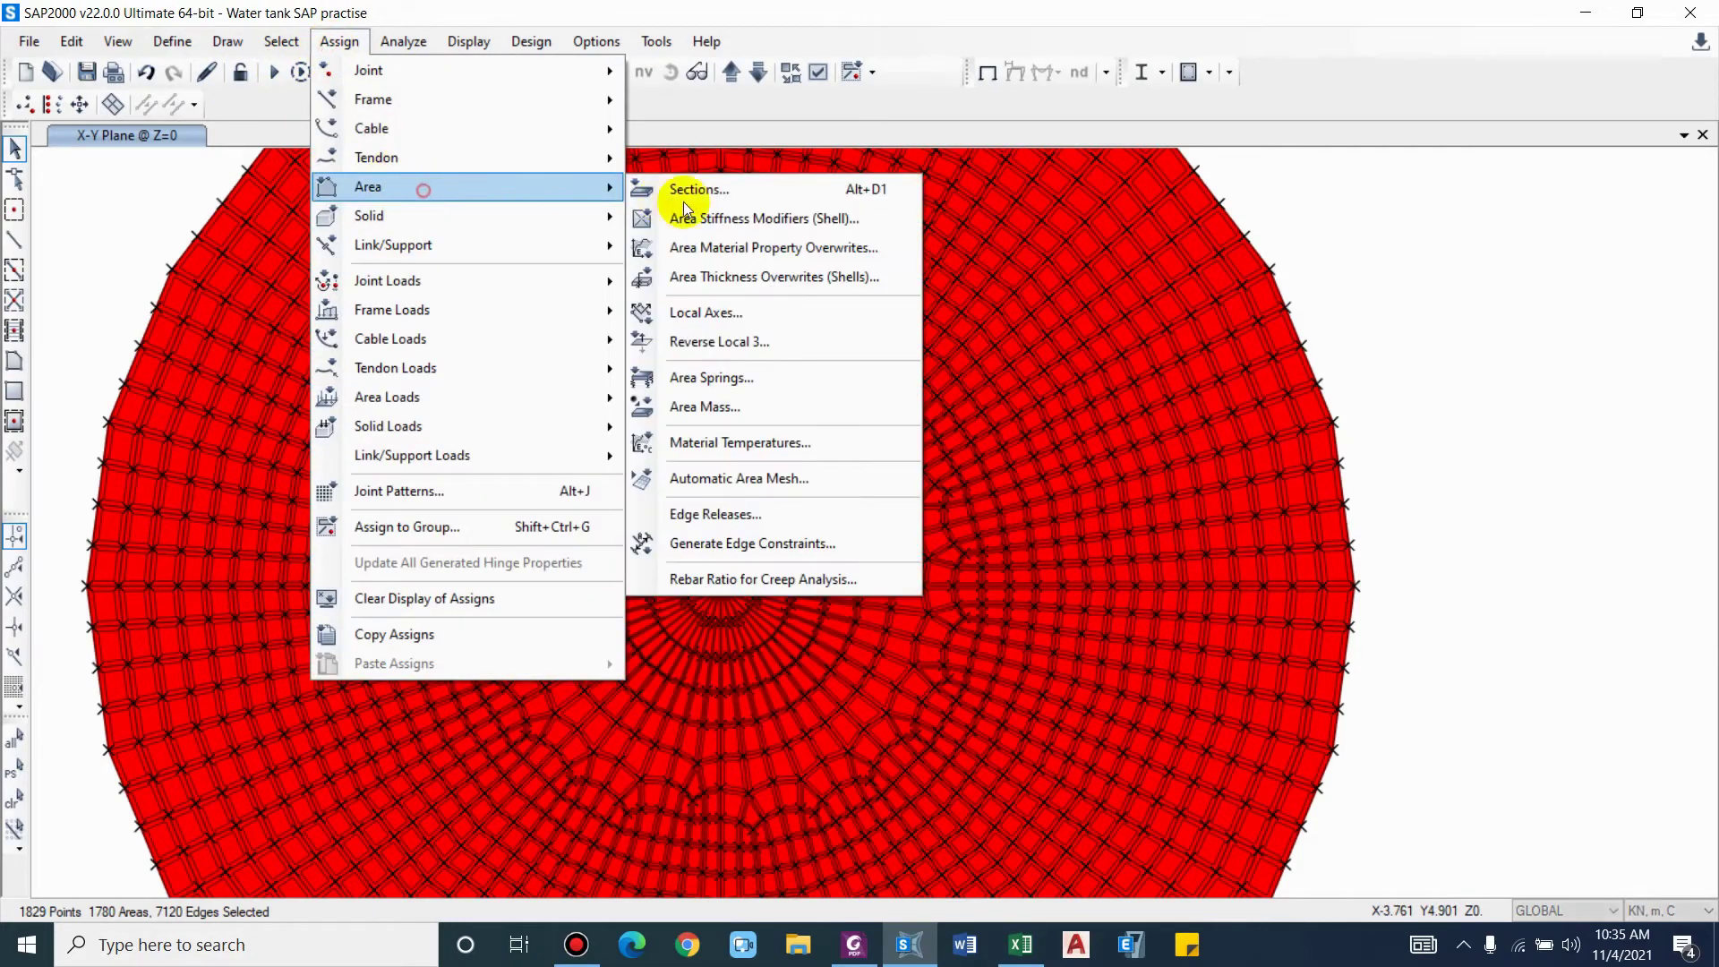
click(722, 378)
Step: Enter the spring stiffness as 200*3*1/25 (24), then multiply by 1000 to get 24000 kN/m/m²
drag(834, 61, 1349, 65)
double_click(1544, 160)
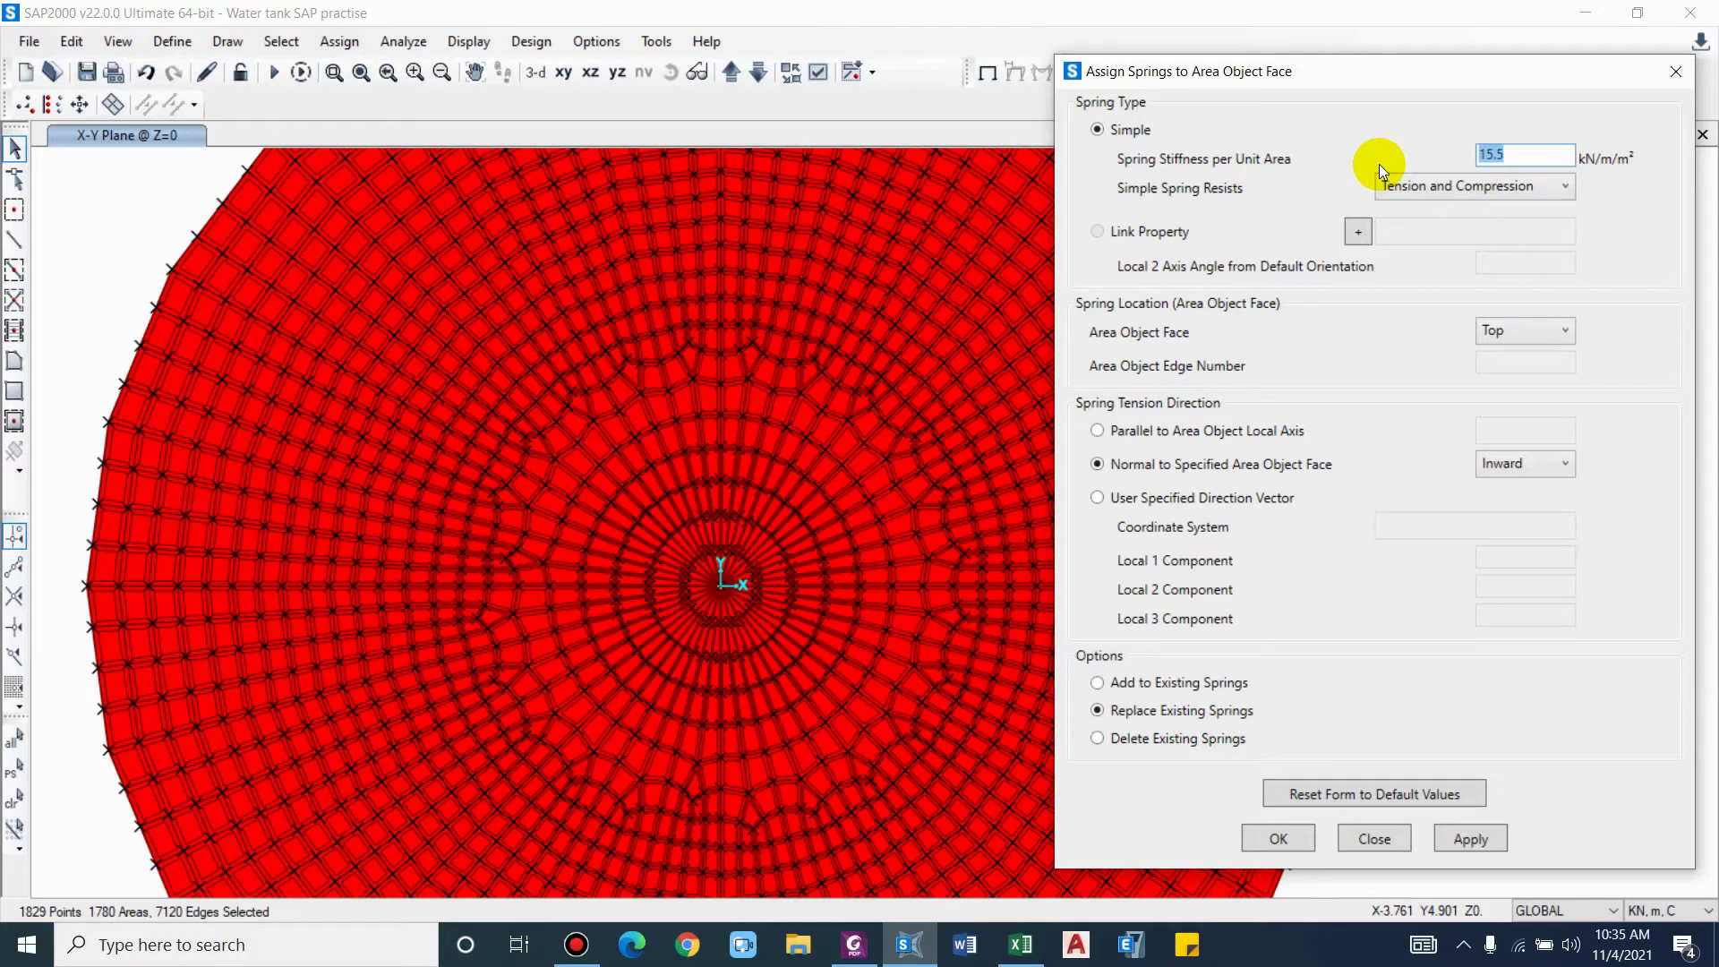
text(200)
text(3*)
text(1/25)
key(Return)
click(1504, 147)
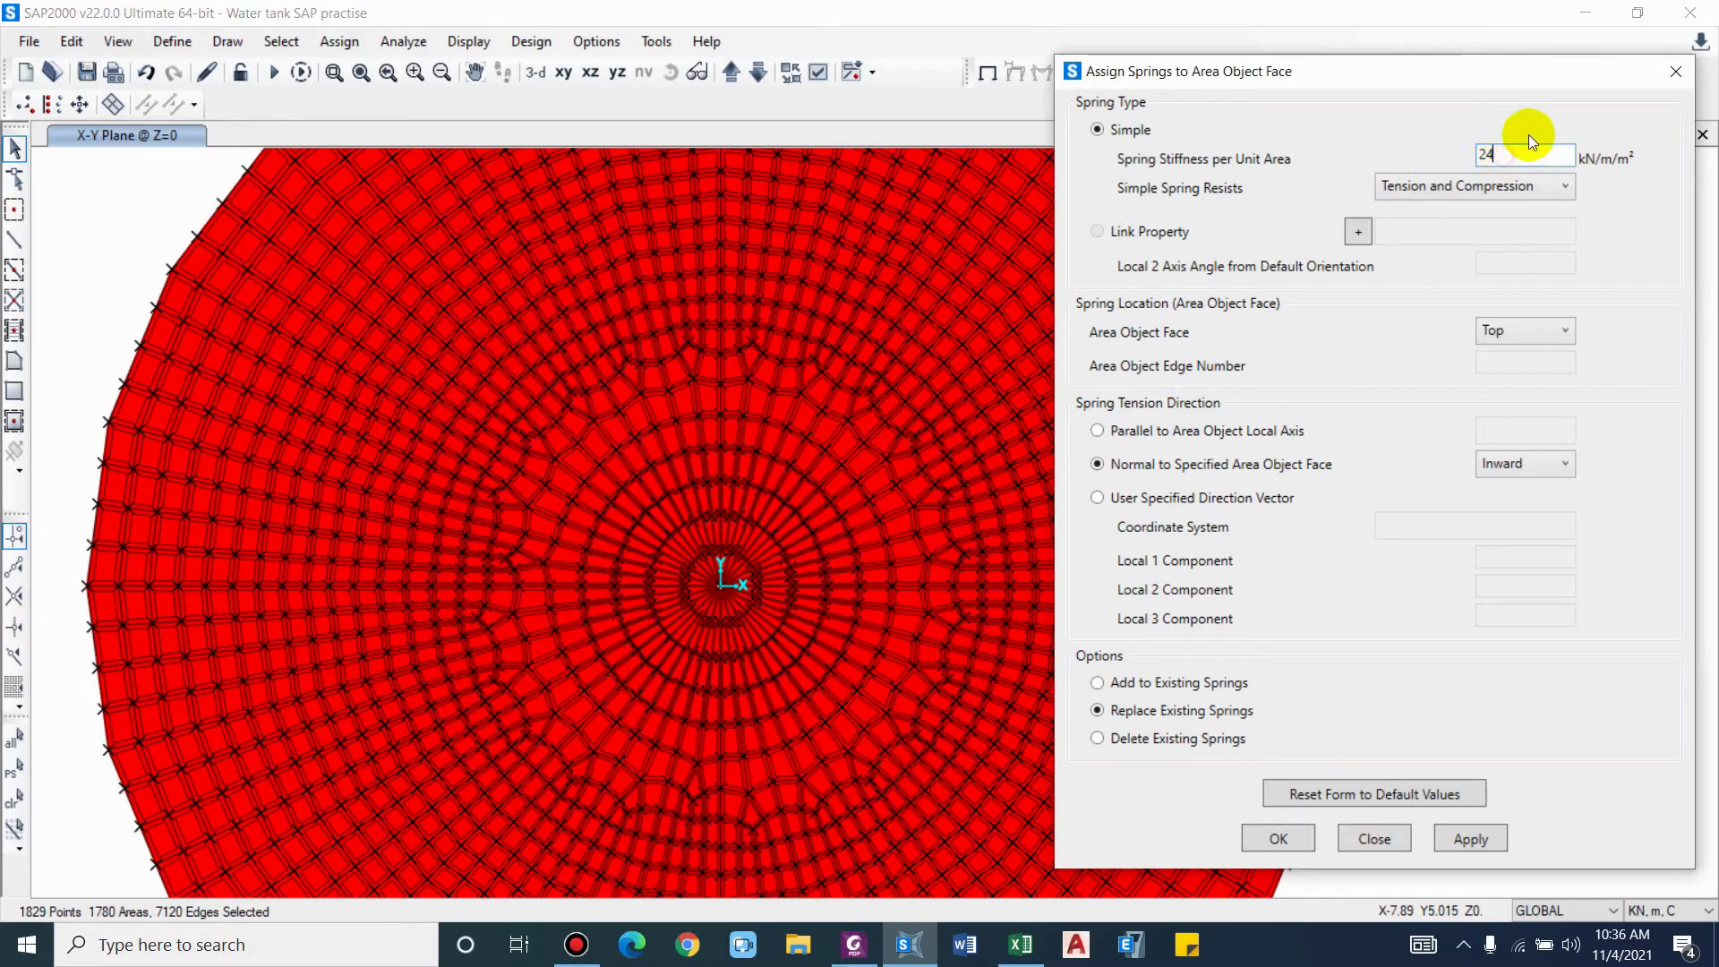
text(*1000)
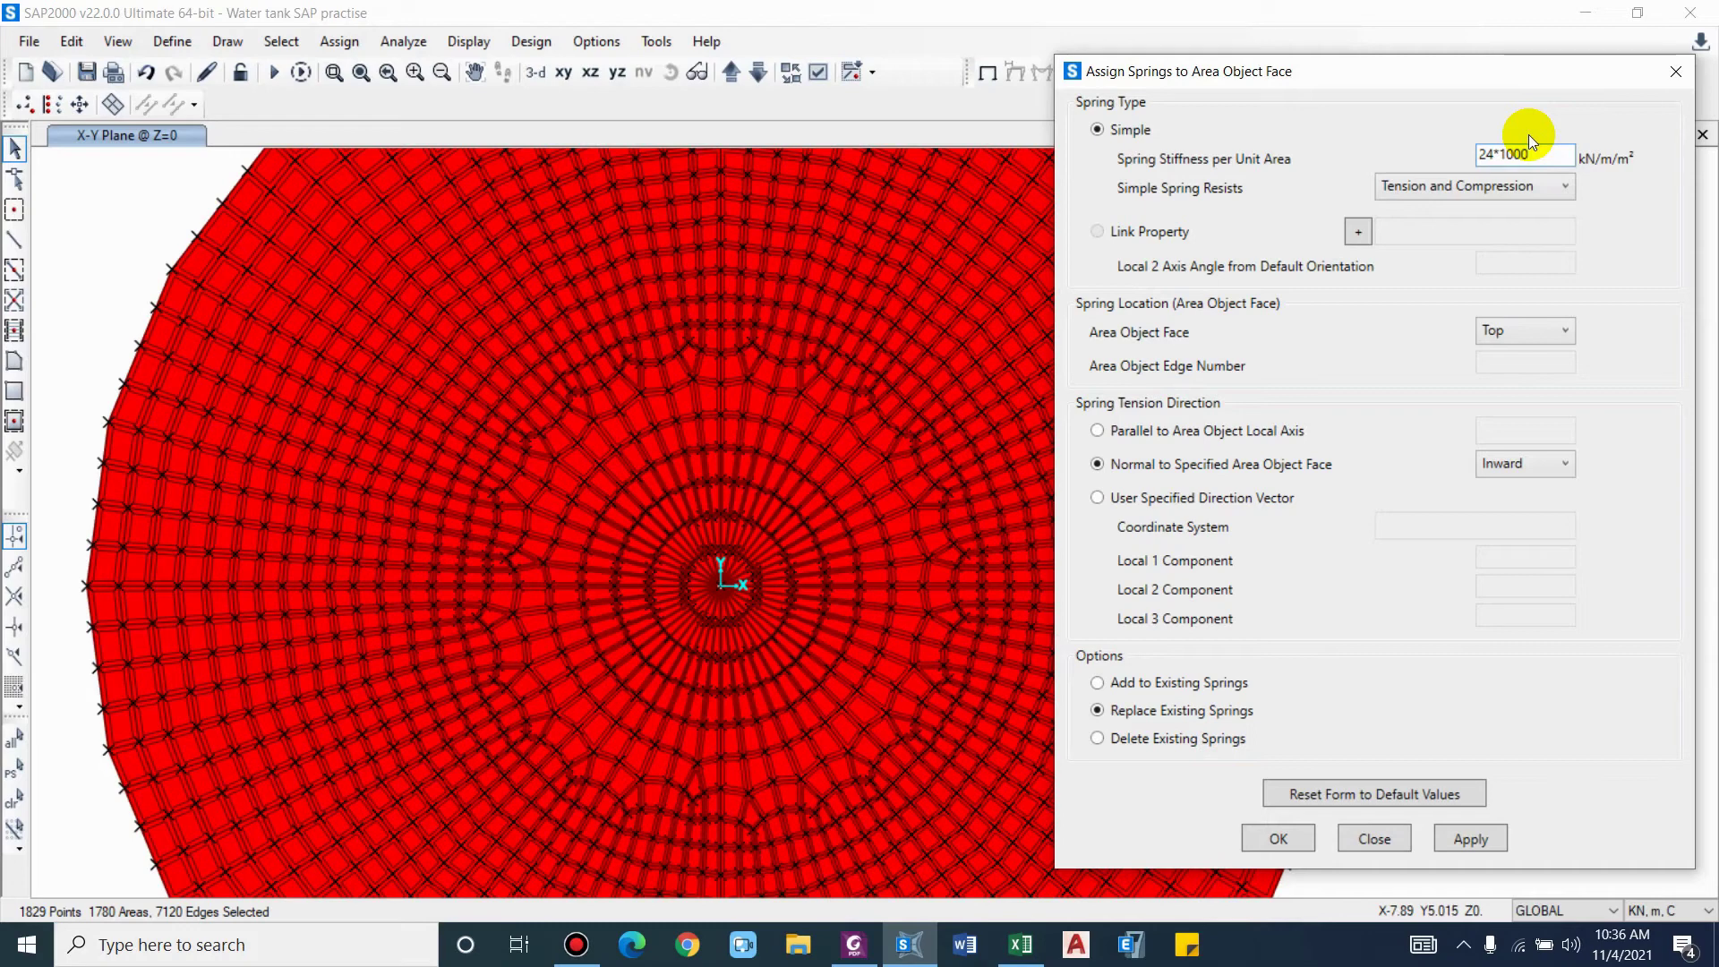
key(Return)
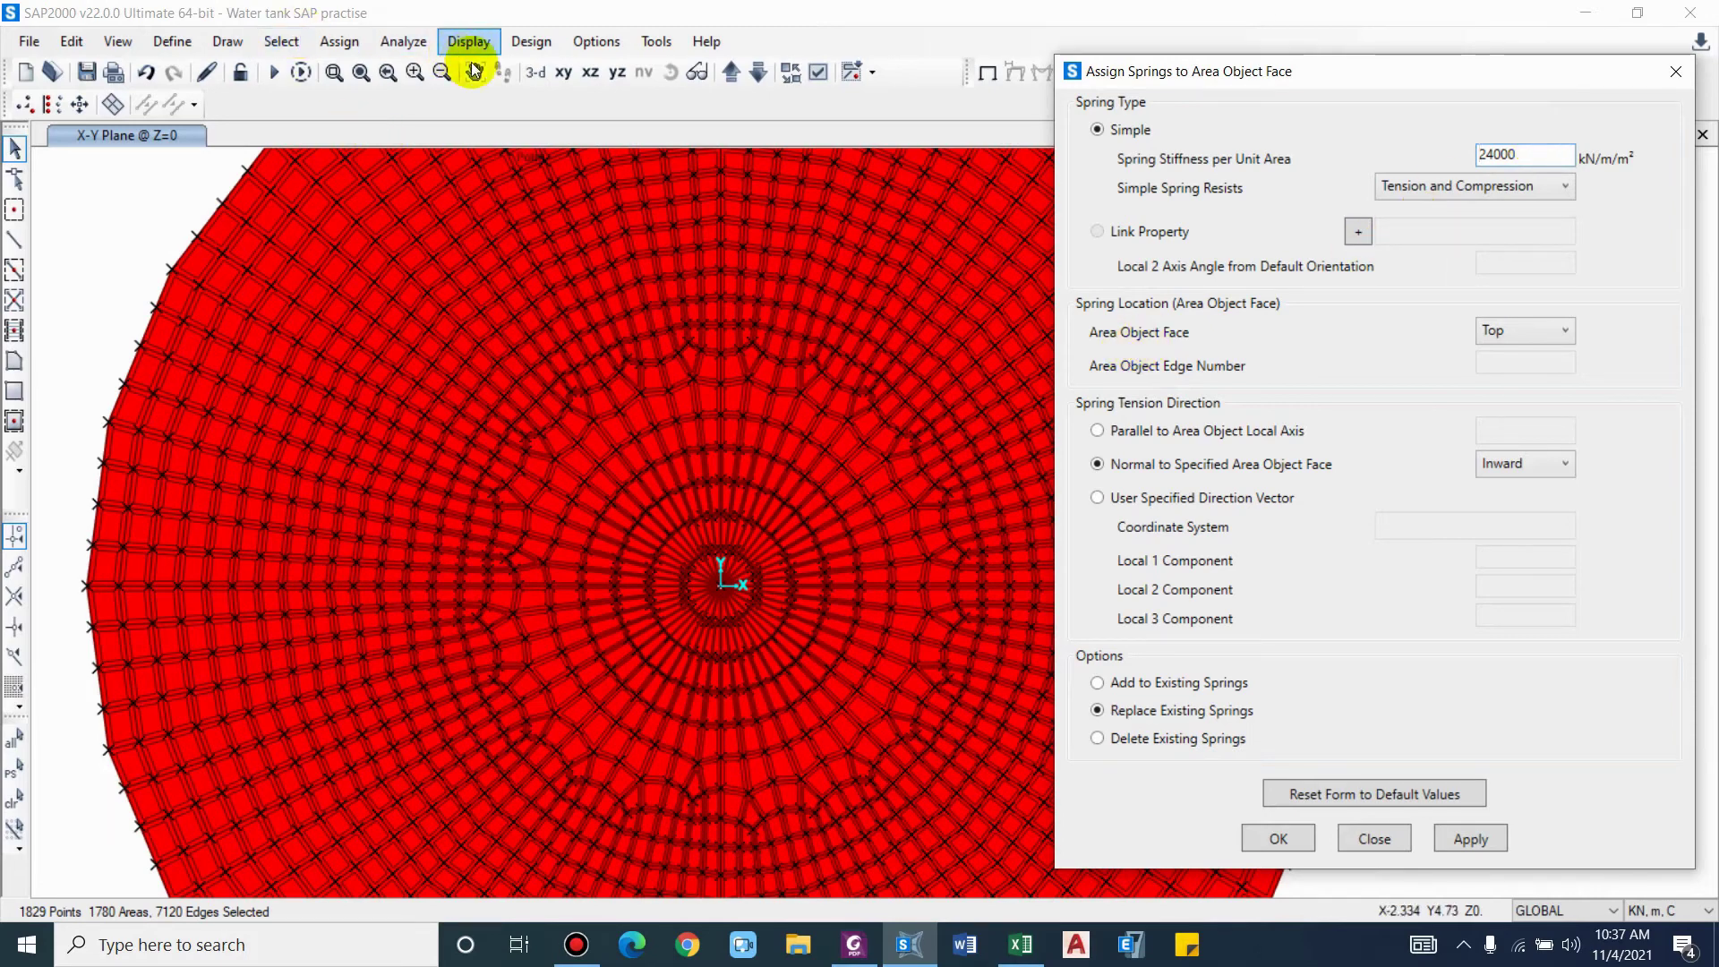
Step: Switch to the 3-D view and orbit the tank to see the base slab from above
click(547, 71)
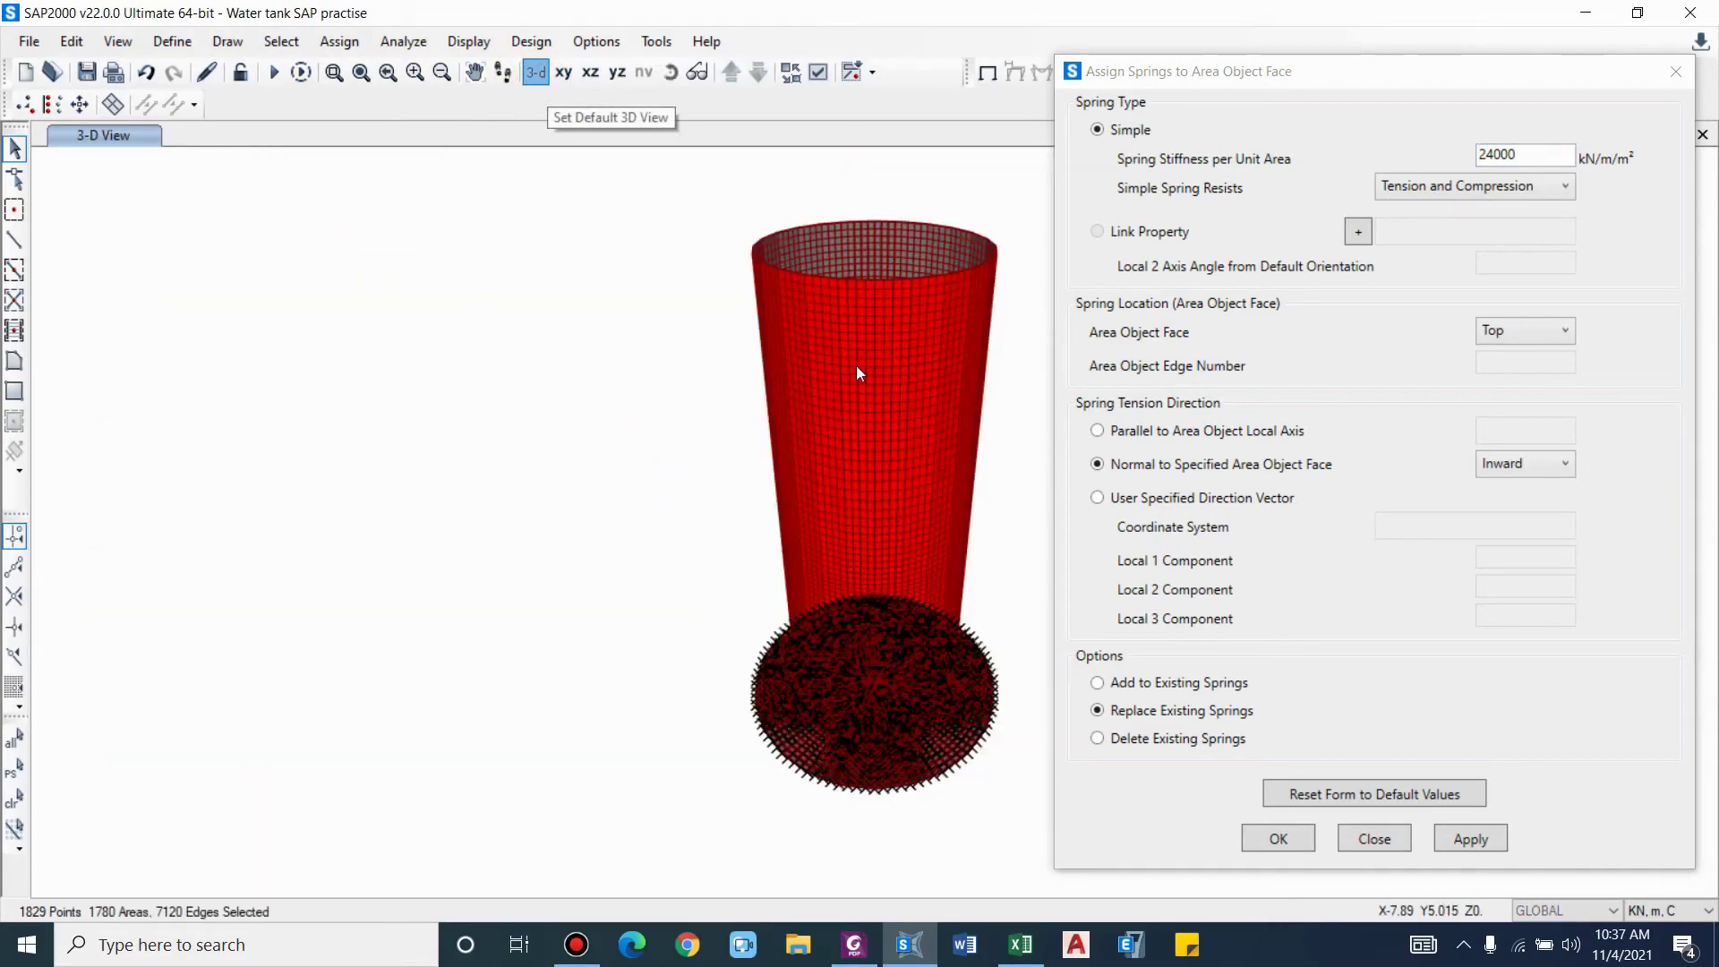
shift+middle_drag(856, 373, 859, 652)
scroll(743, 532, up, 5)
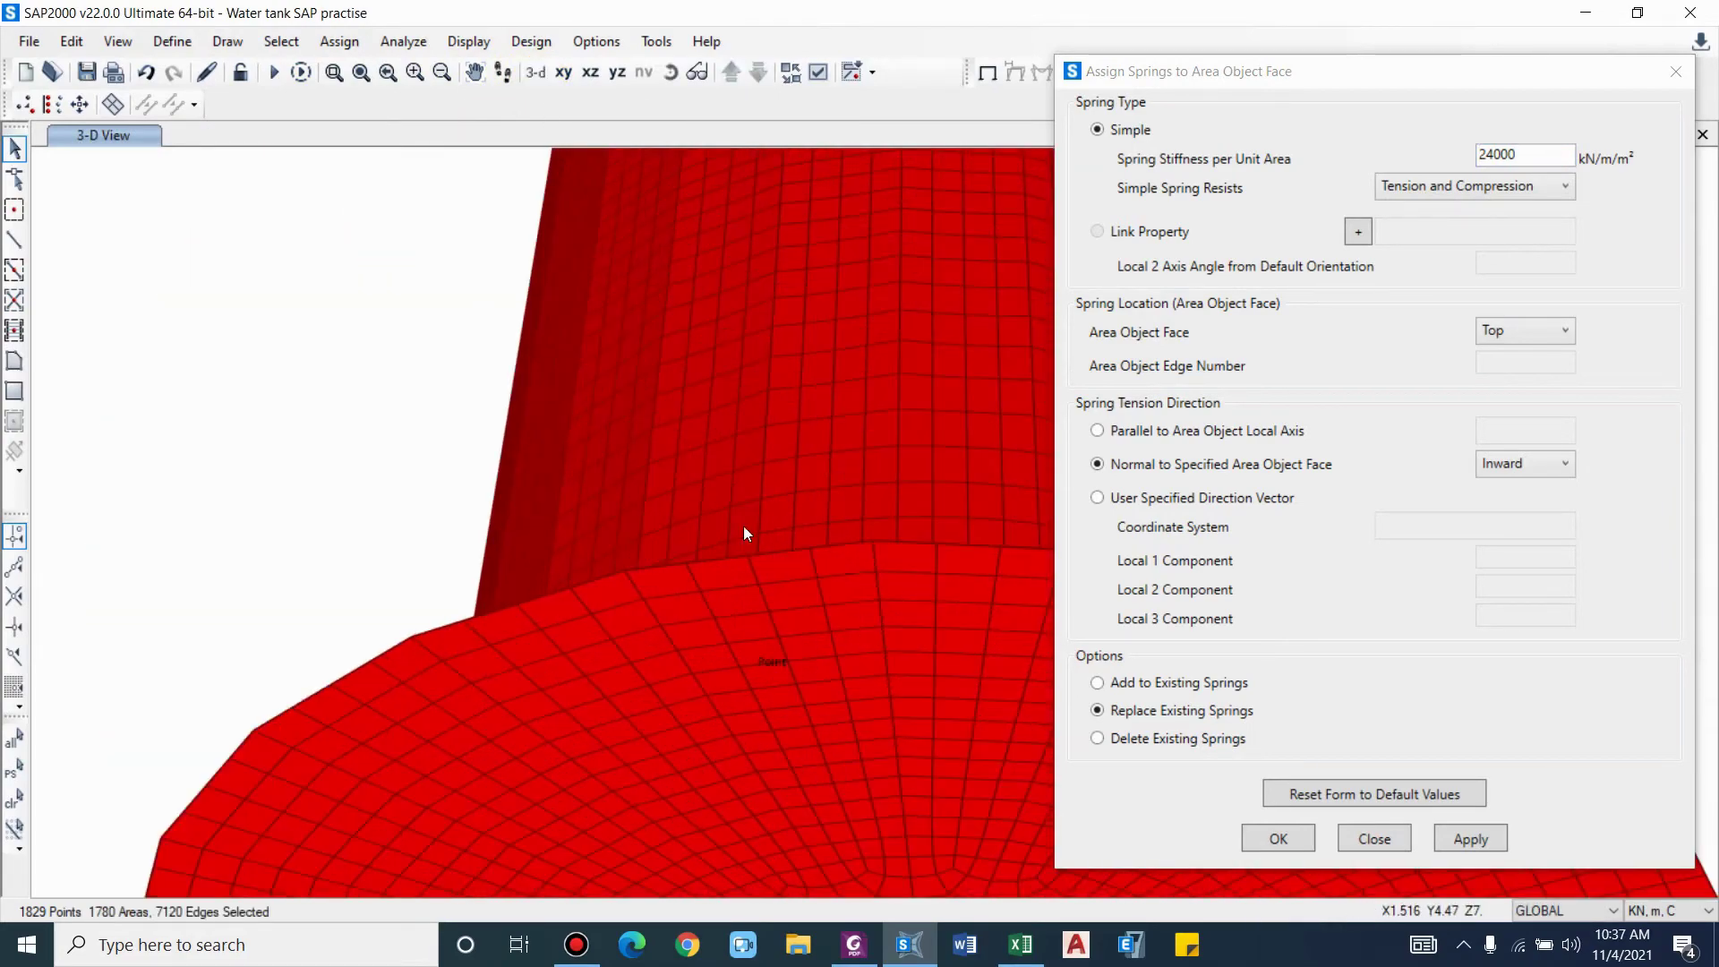
scroll(389, 541, down, 4)
scroll(380, 540, up, 4)
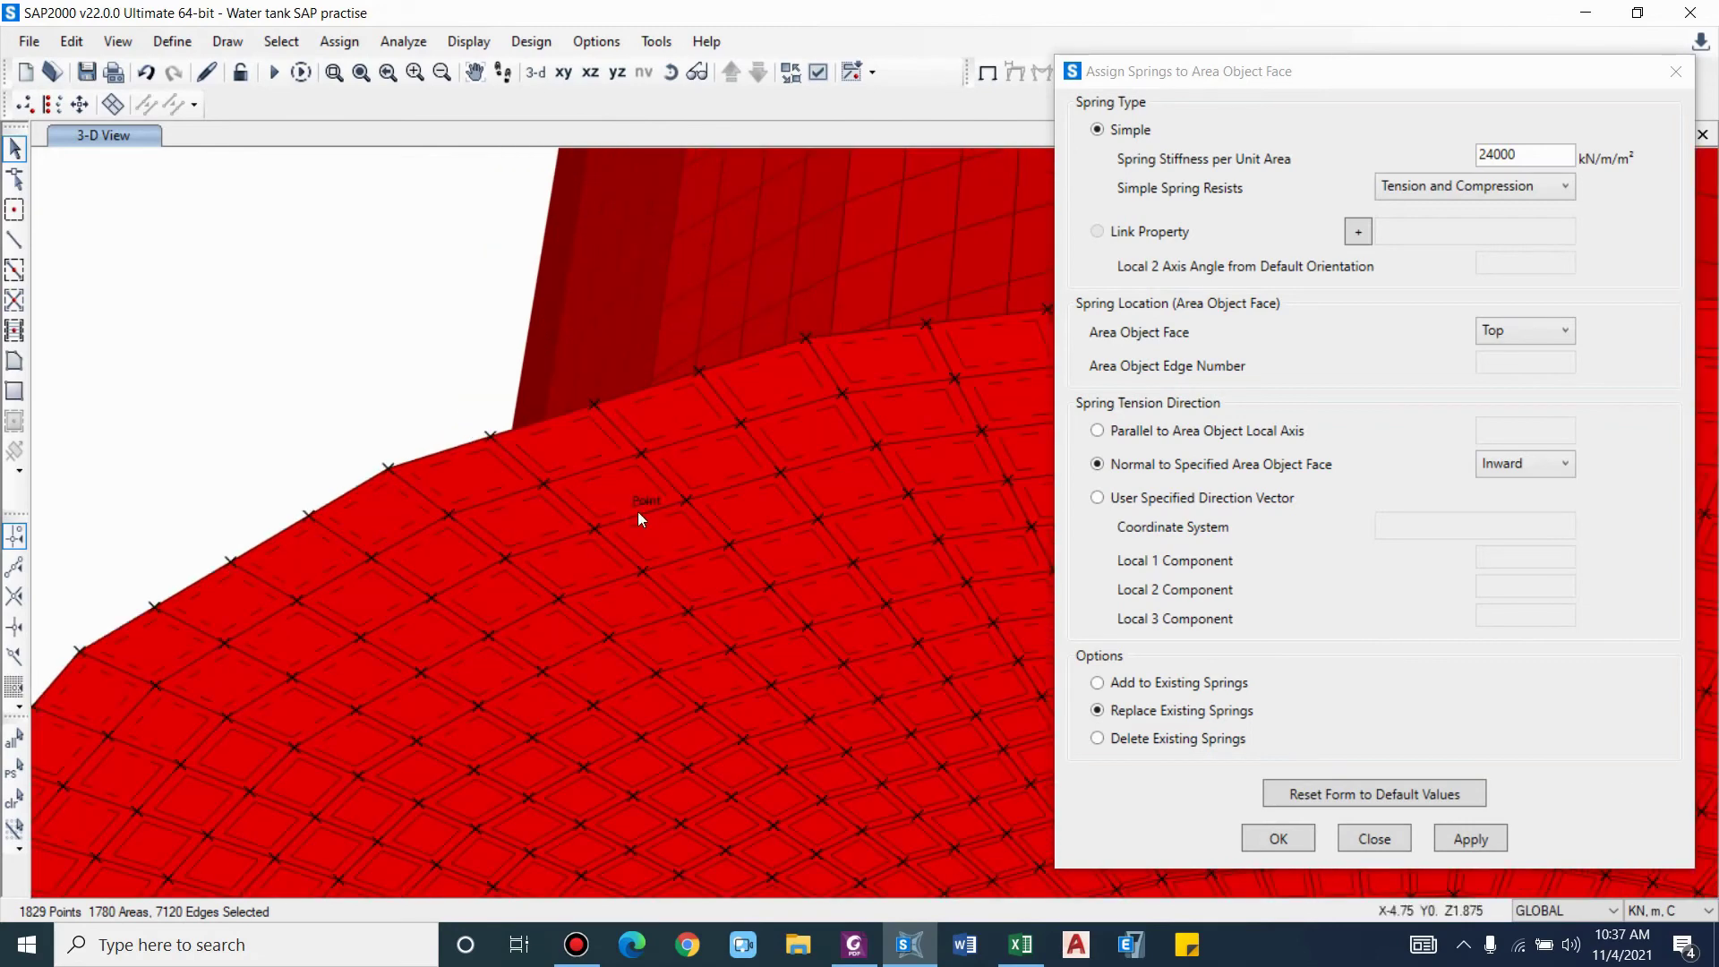
click(434, 453)
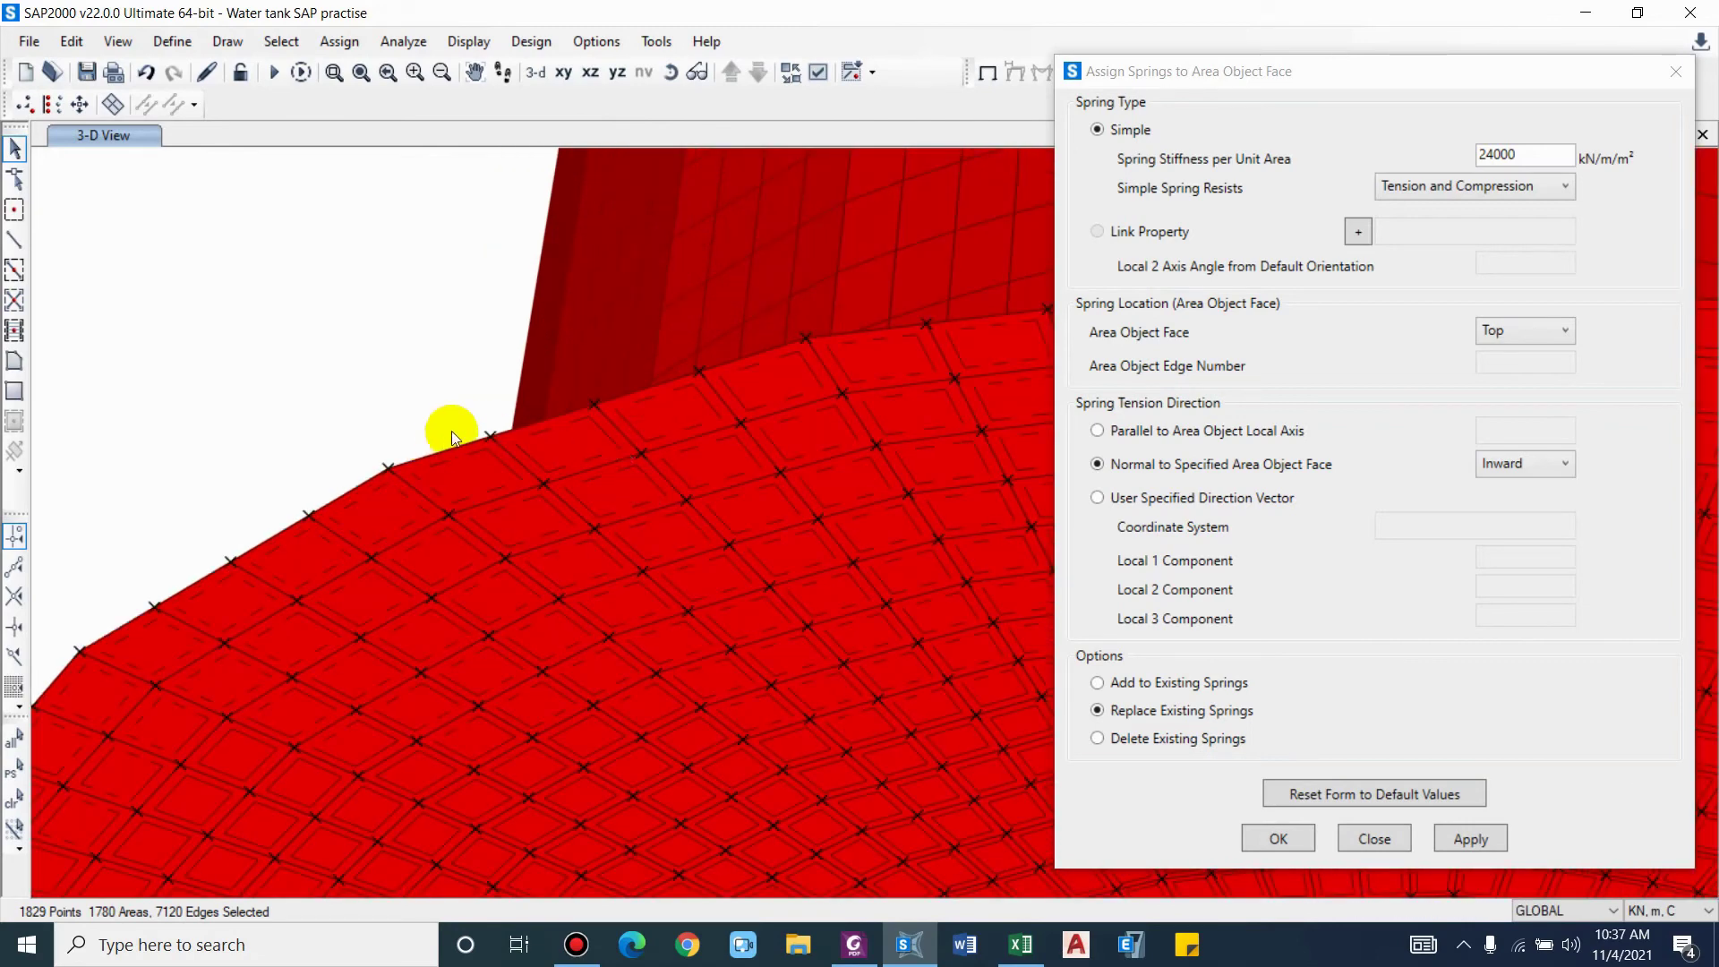
shift+middle_drag(452, 440, 526, 642)
click(1321, 371)
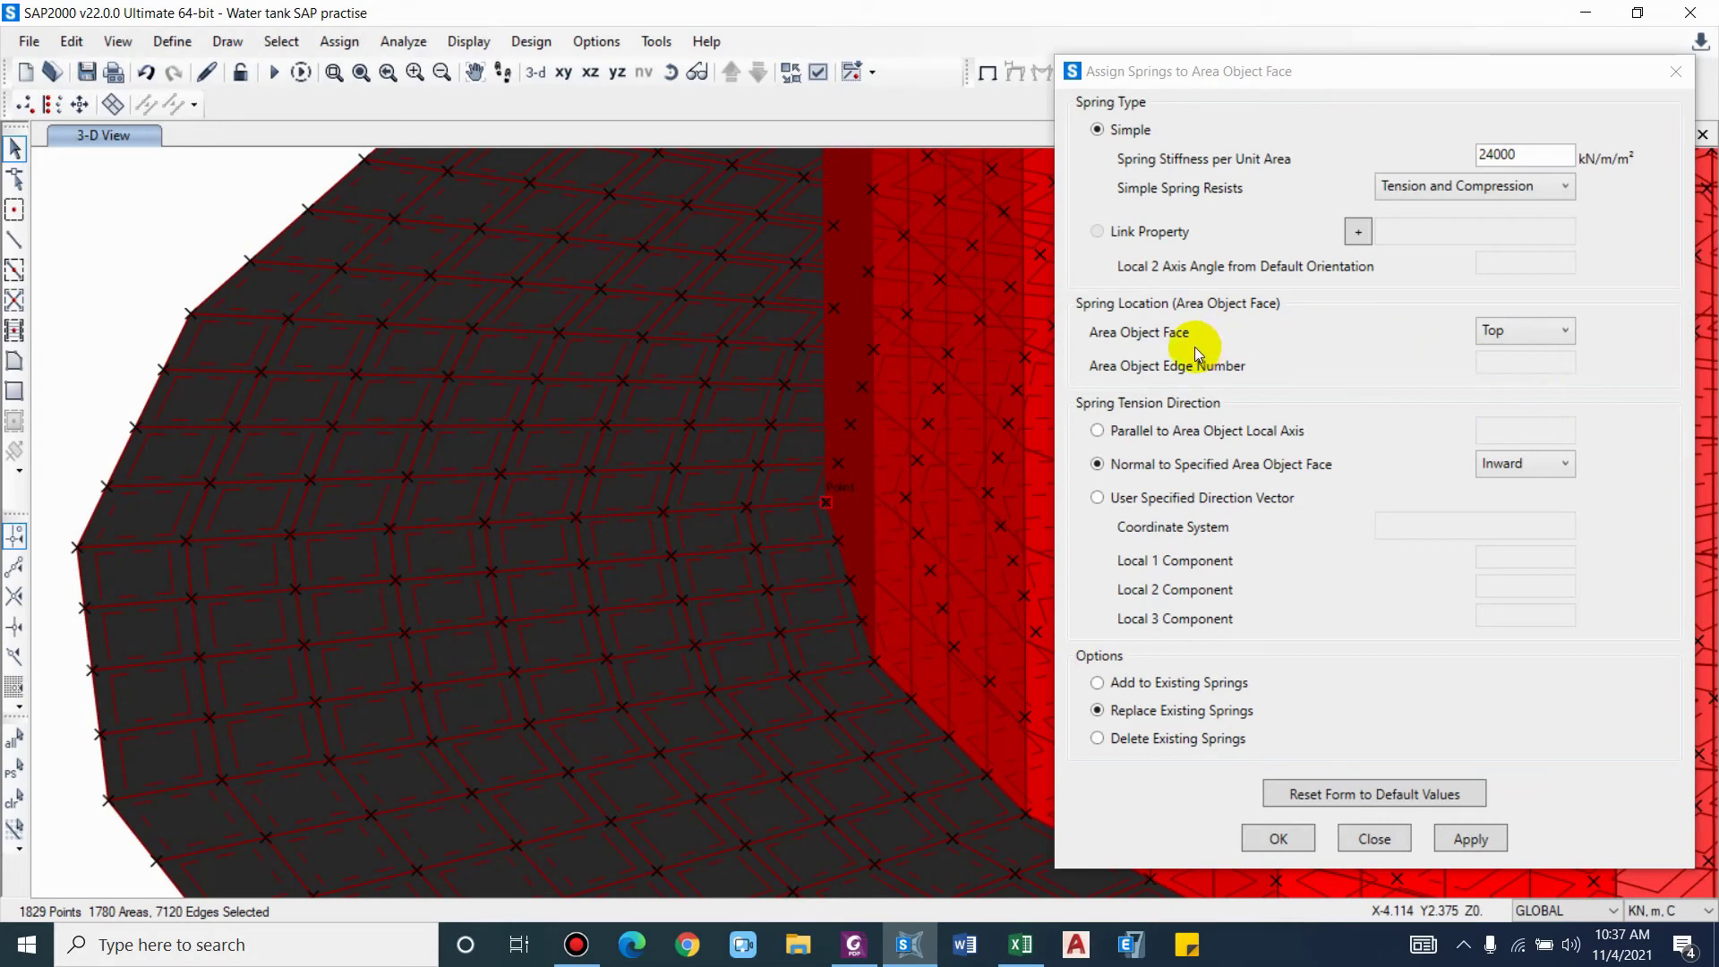
scroll(652, 385, down, 3)
shift+middle_drag(660, 654, 579, 542)
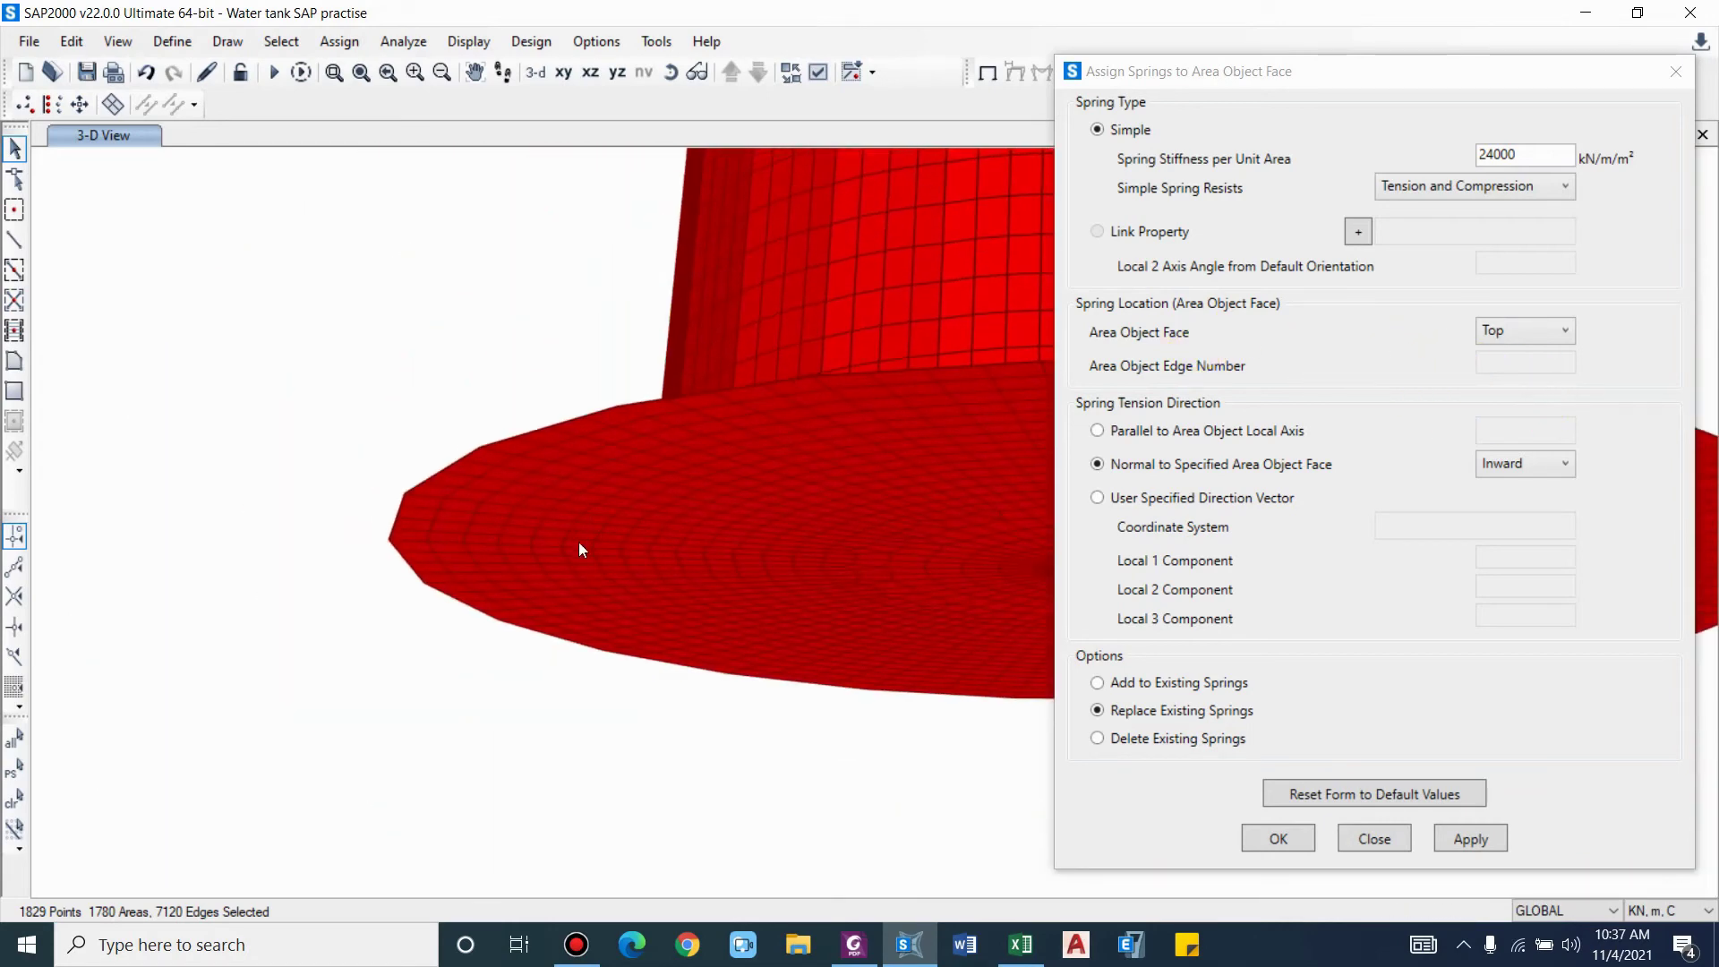
scroll(578, 542, up, 3)
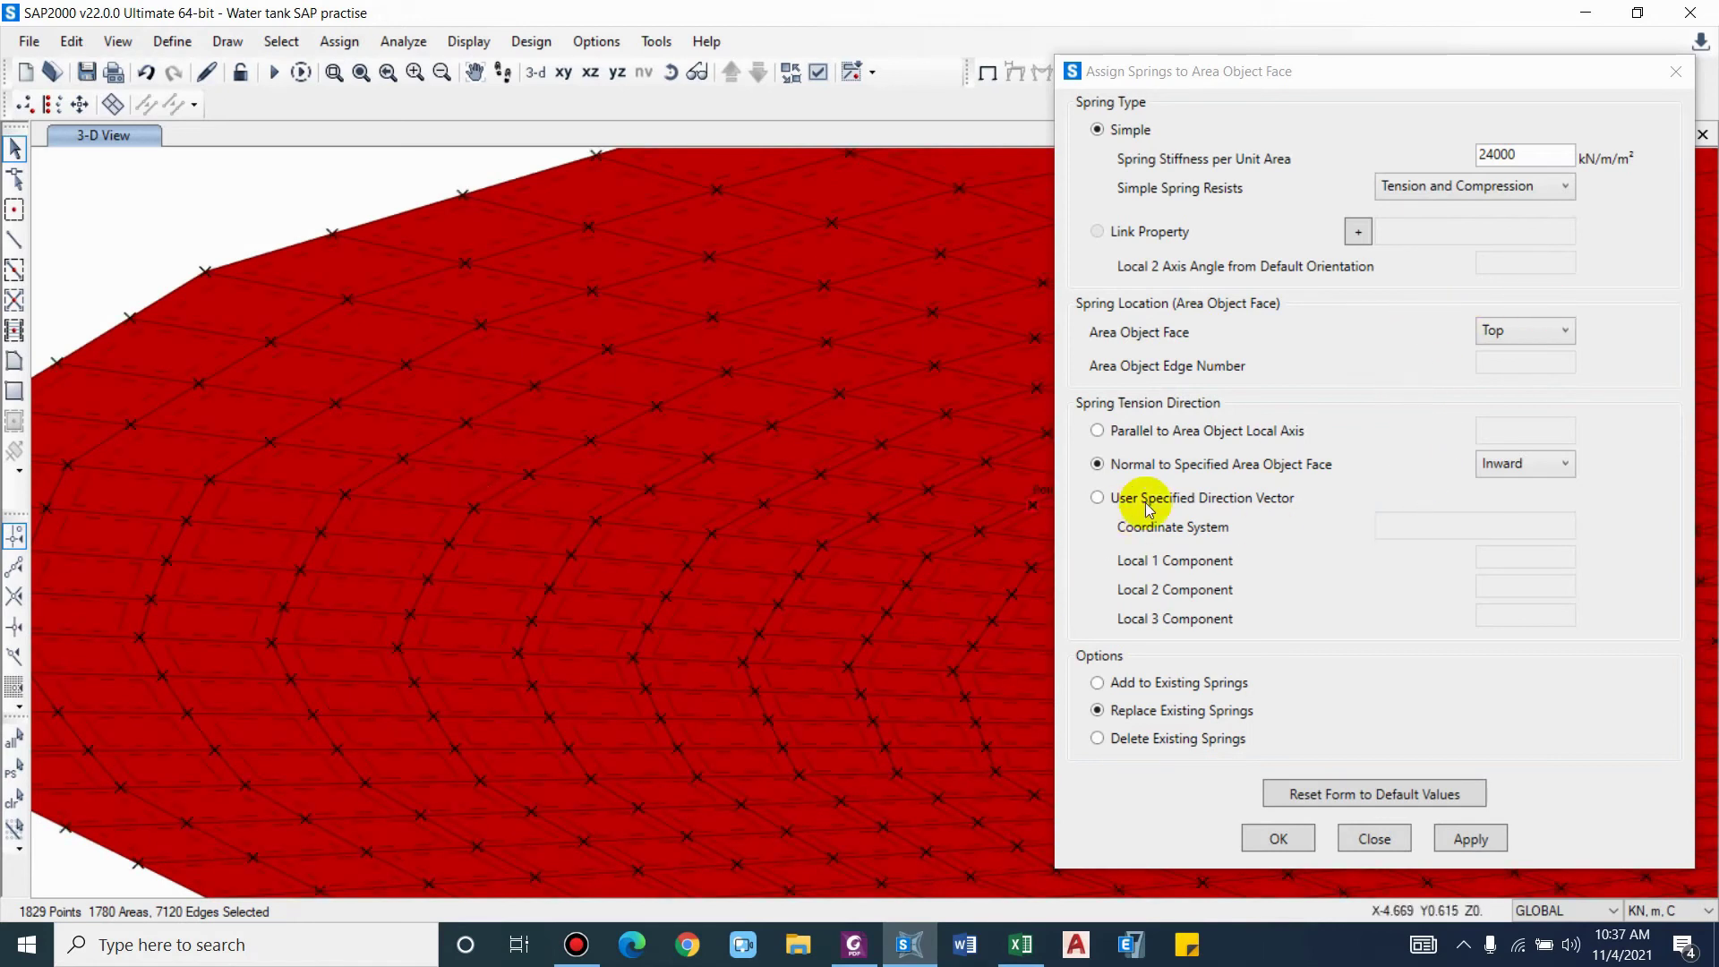
Step: Keep the spring direction Inward, set springs to Compression Only, and apply them to the base slab
click(1518, 464)
click(1517, 489)
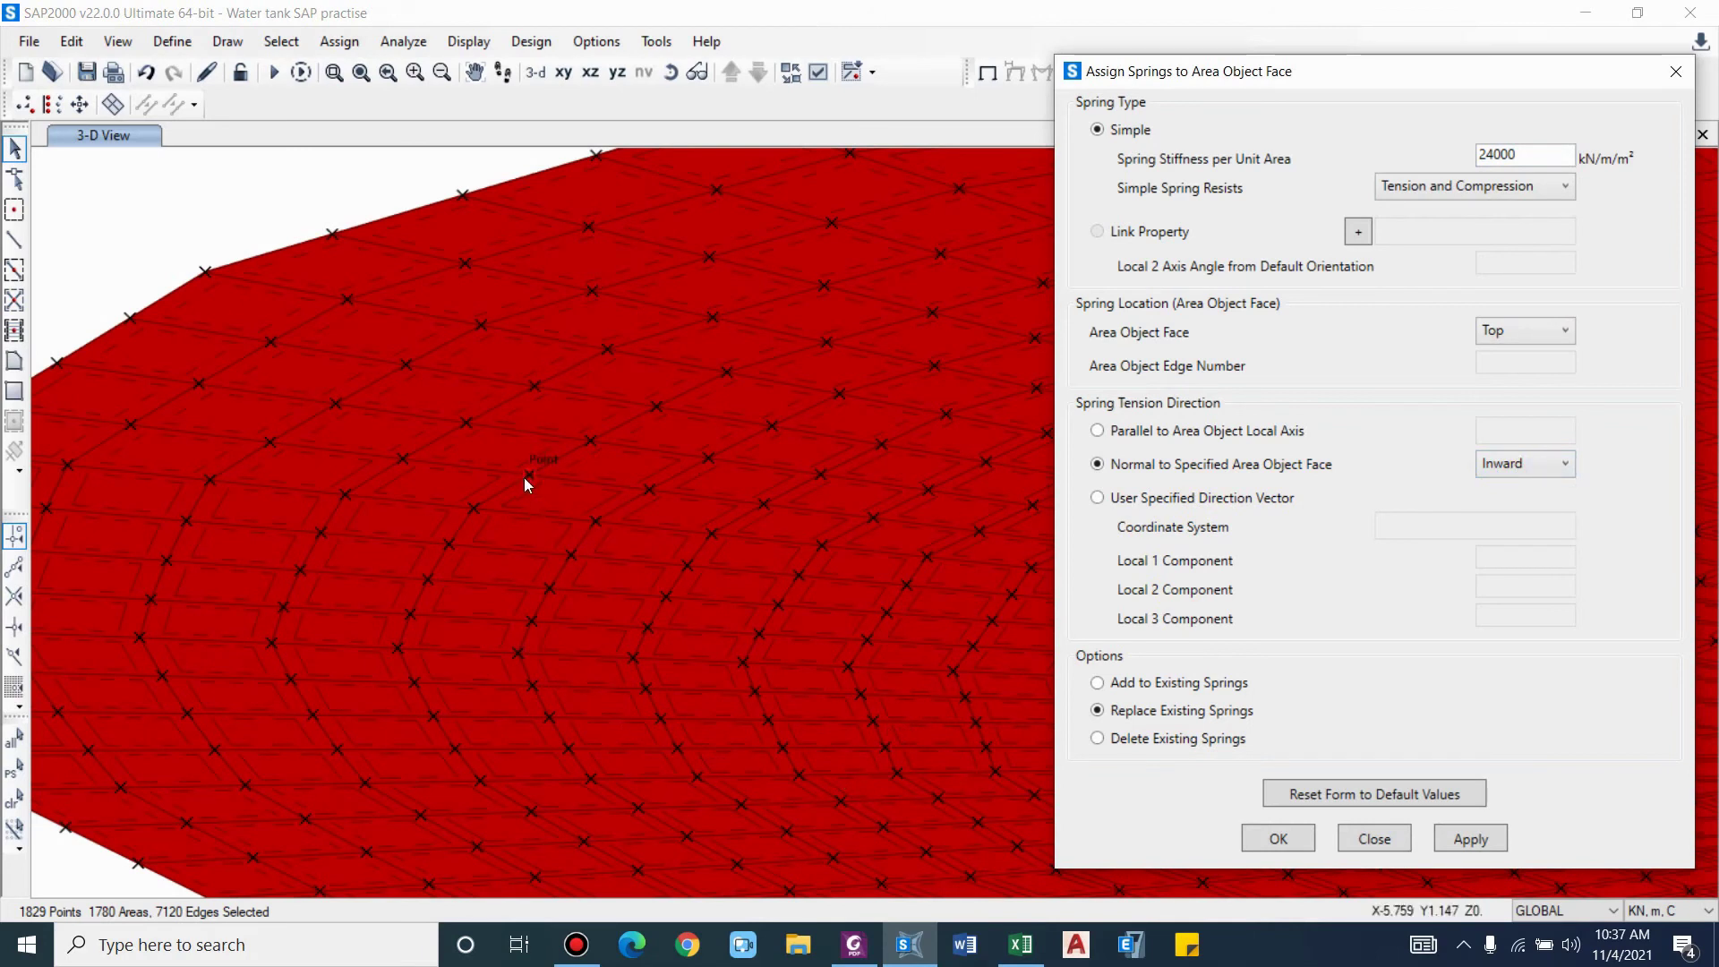
click(1477, 187)
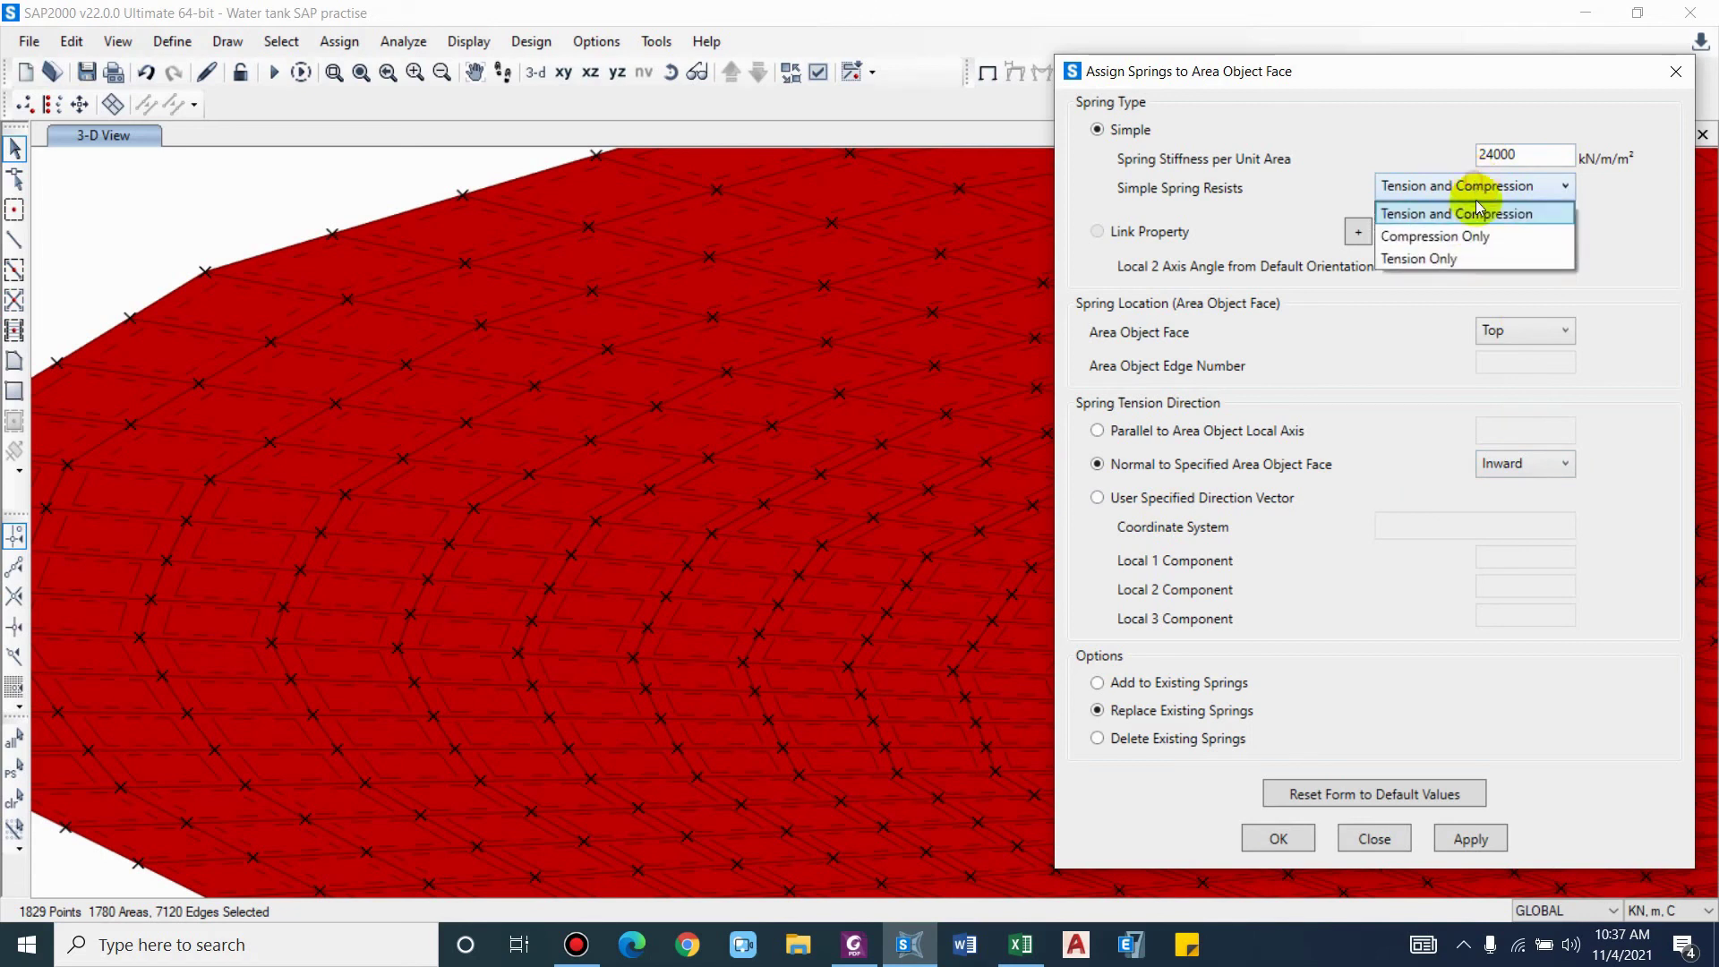
click(1476, 241)
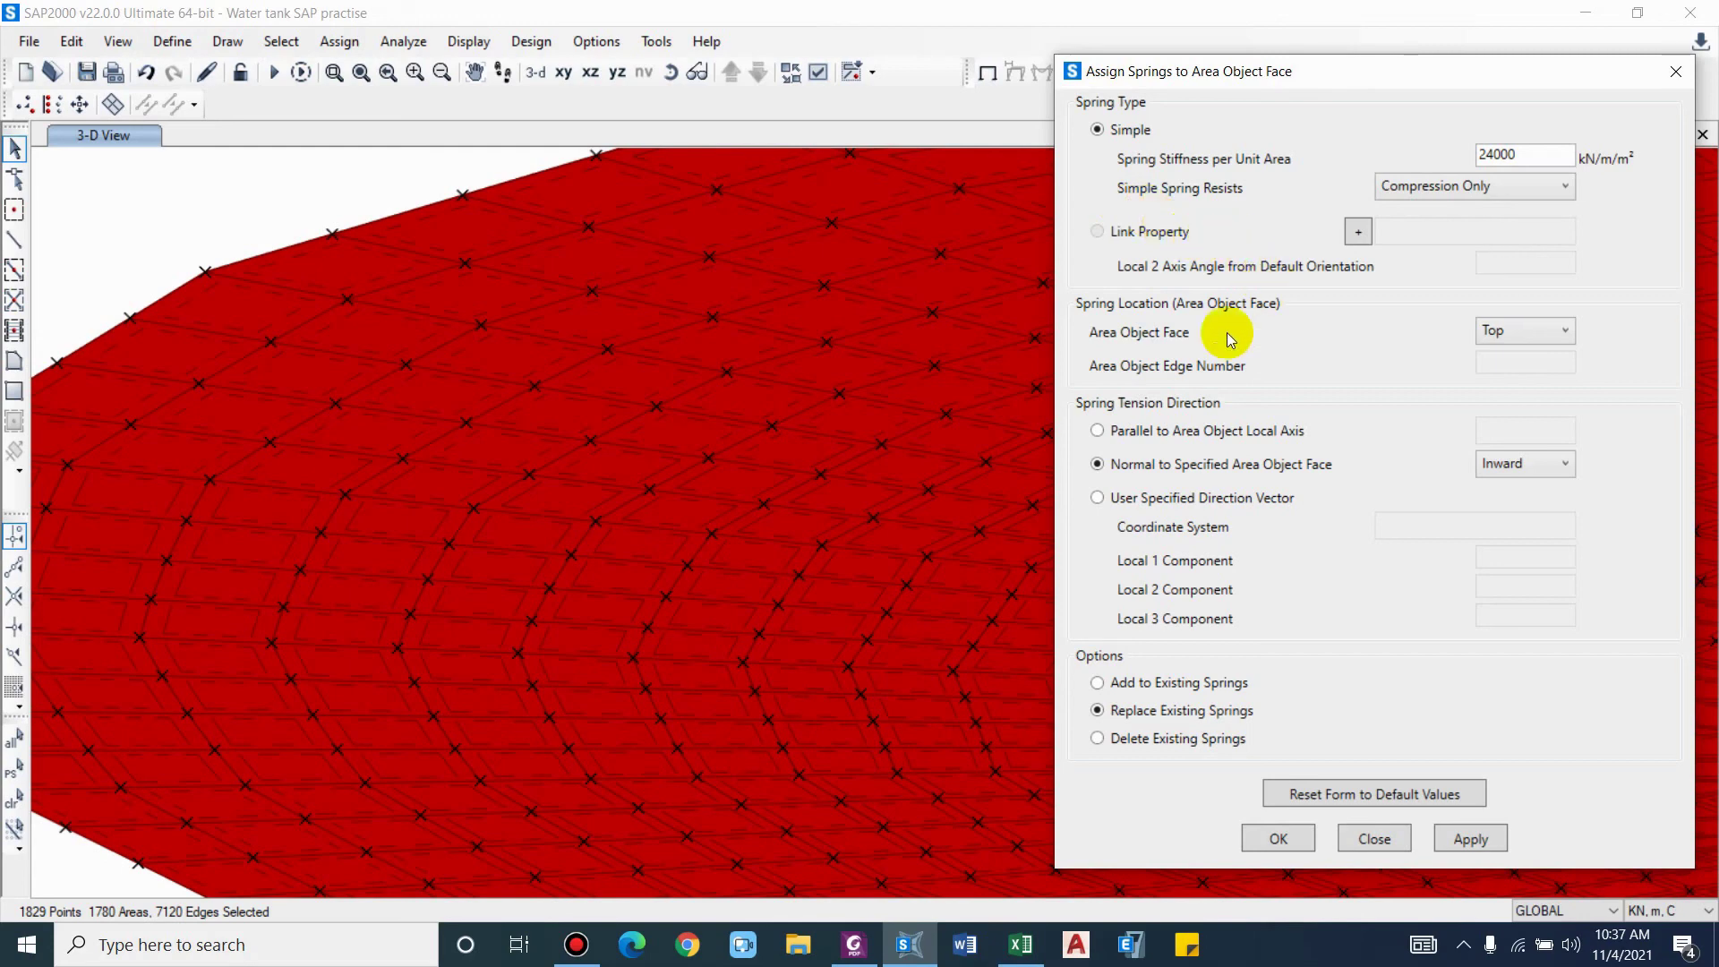
click(1467, 840)
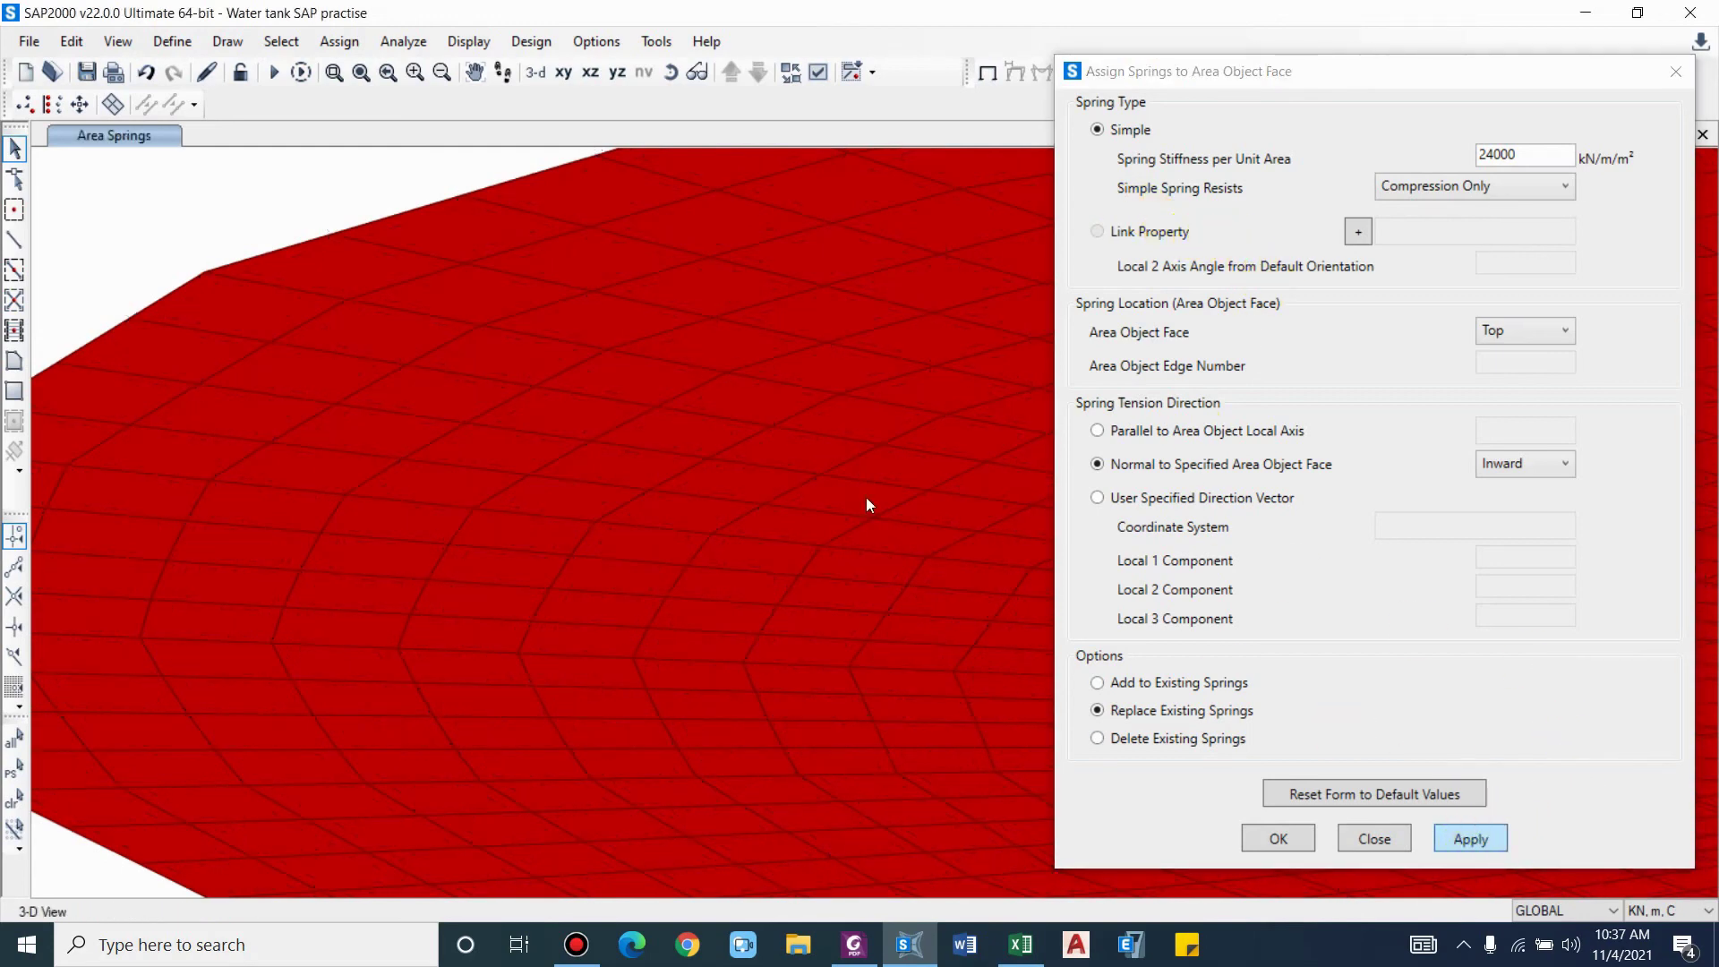
scroll(514, 335, down, 3)
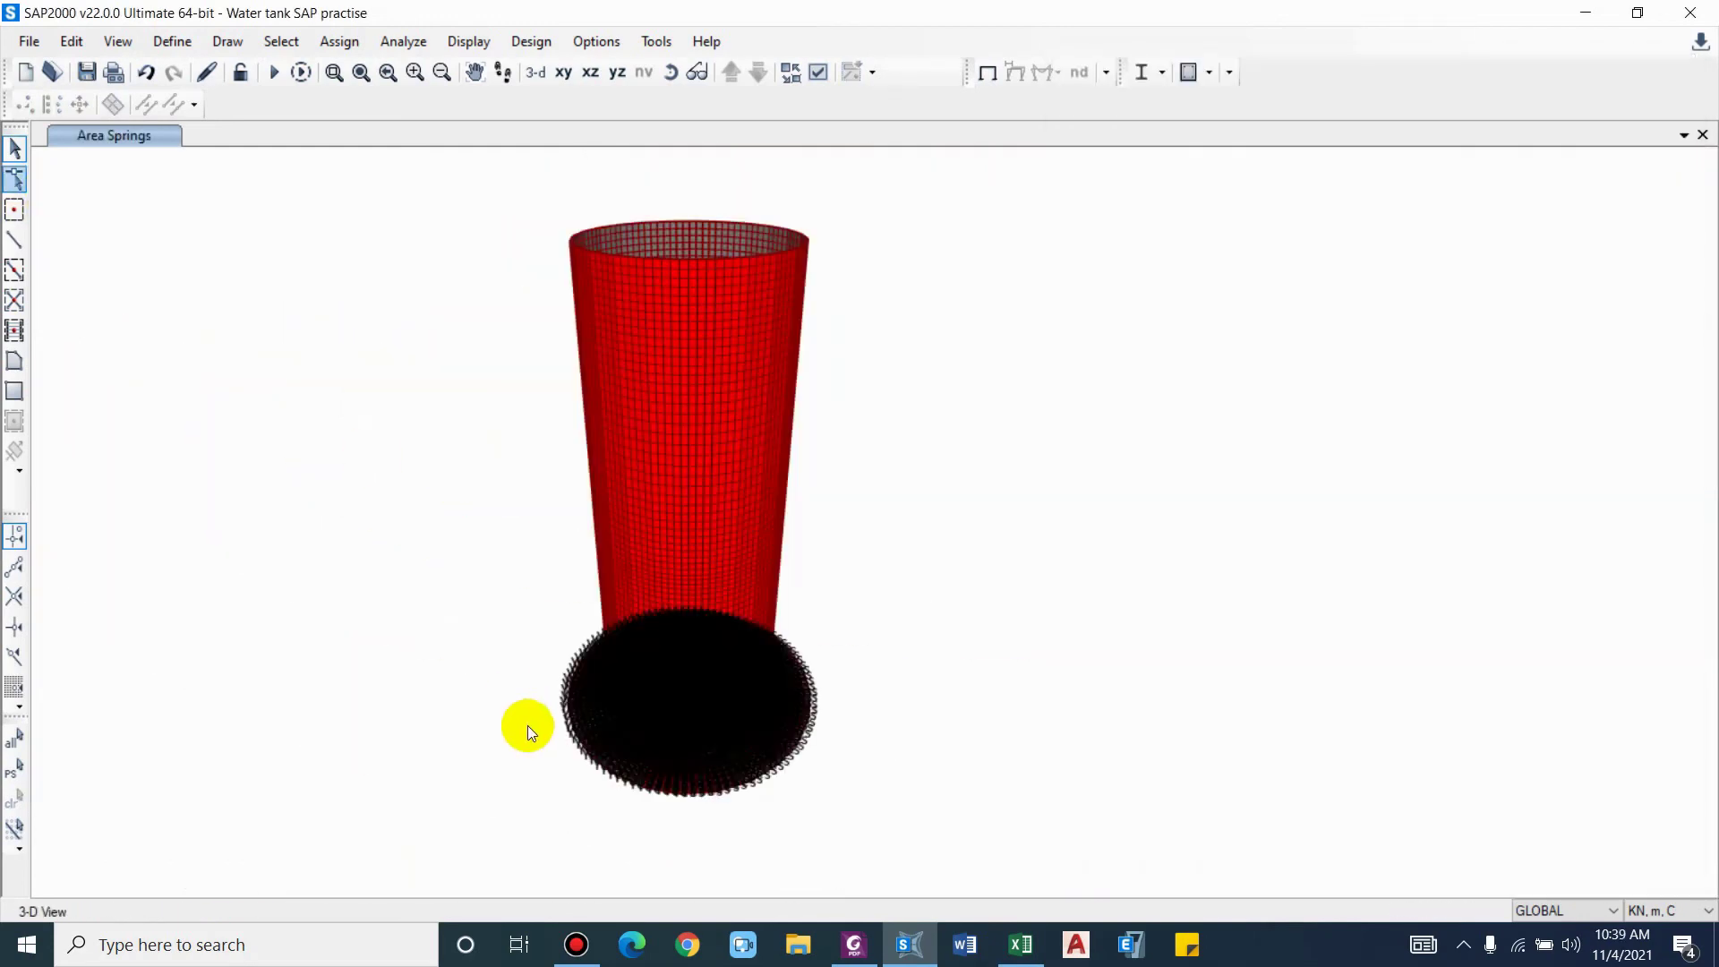
scroll(632, 573, up, 2)
scroll(1029, 421, down, 5)
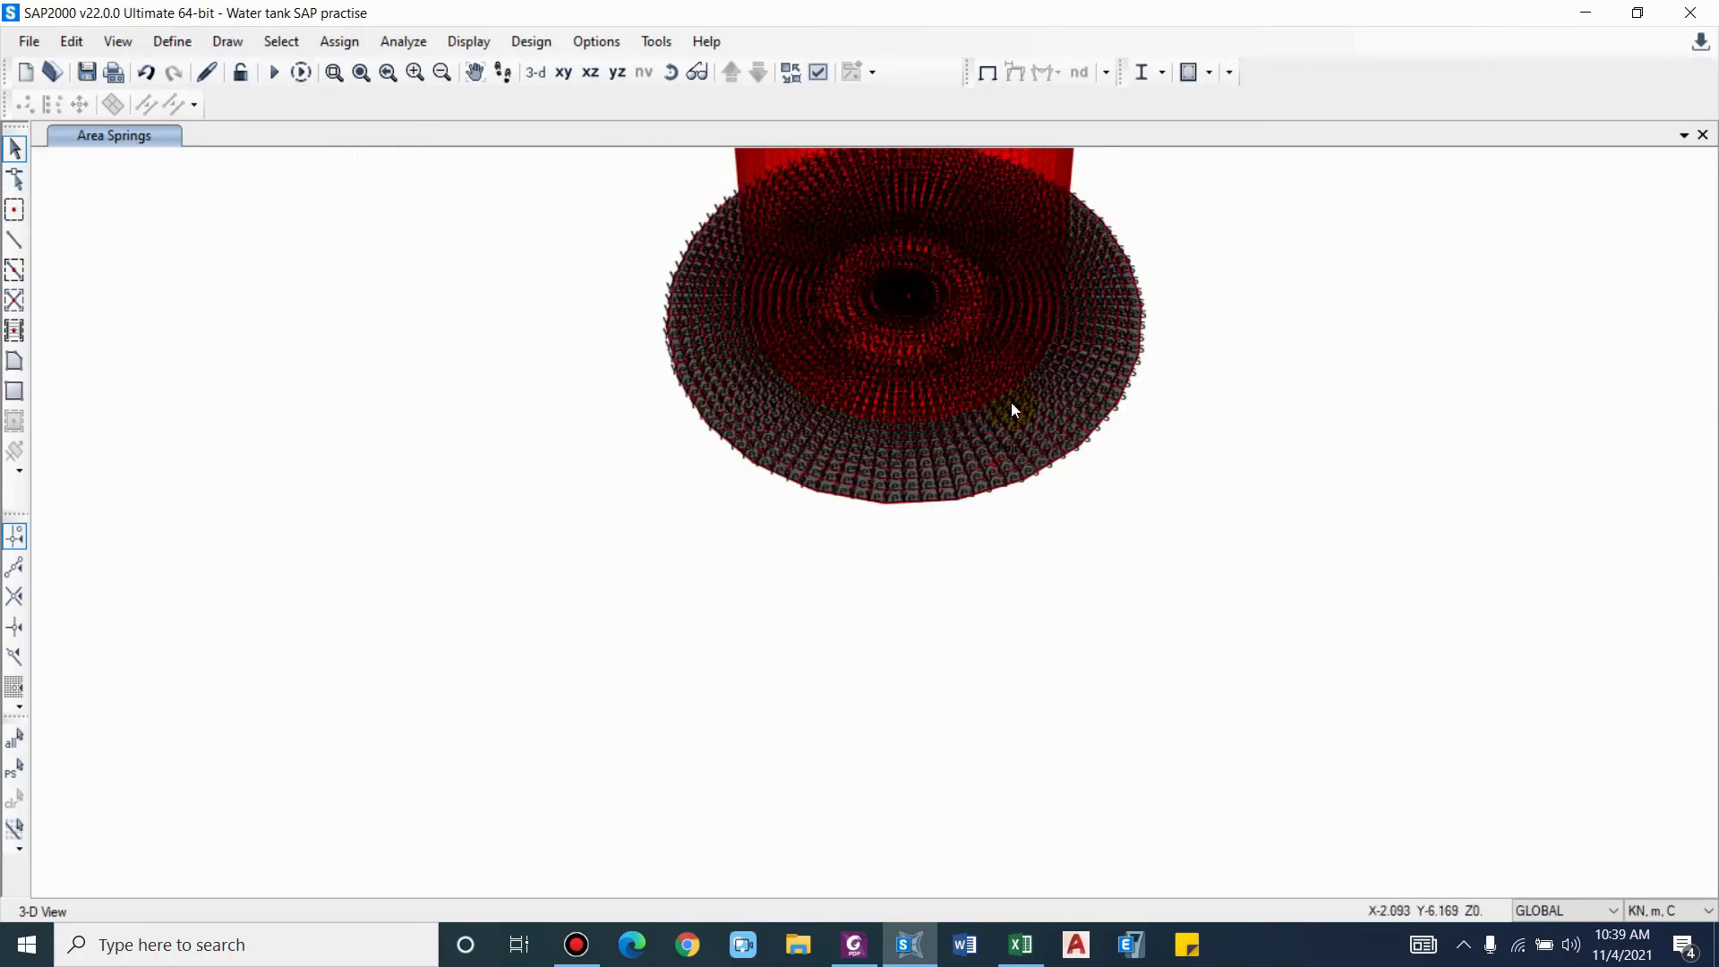